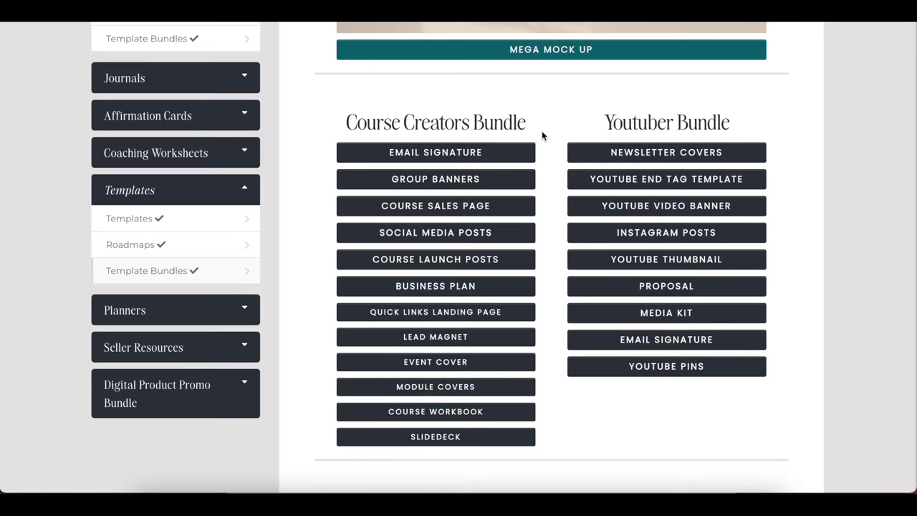
# Step: Open the Course Creators Bundle's lead magnet template, page through its preview and create an editable copy of it
pyautogui.click(445, 343)
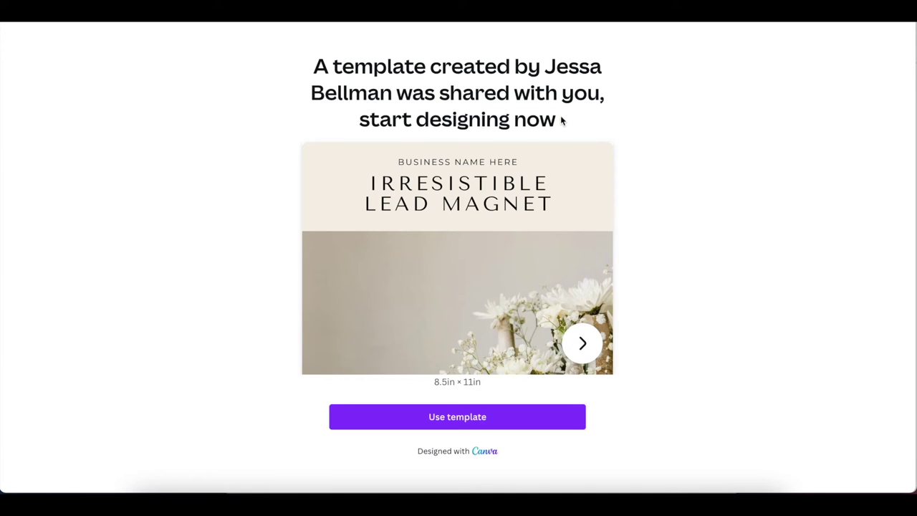
pyautogui.click(585, 350)
pyautogui.click(583, 349)
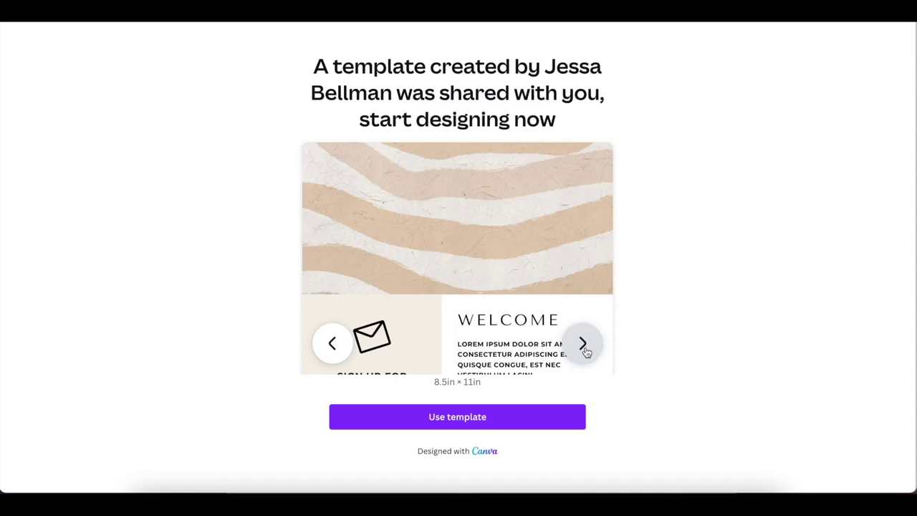
pyautogui.click(579, 350)
pyautogui.click(593, 356)
pyautogui.click(587, 351)
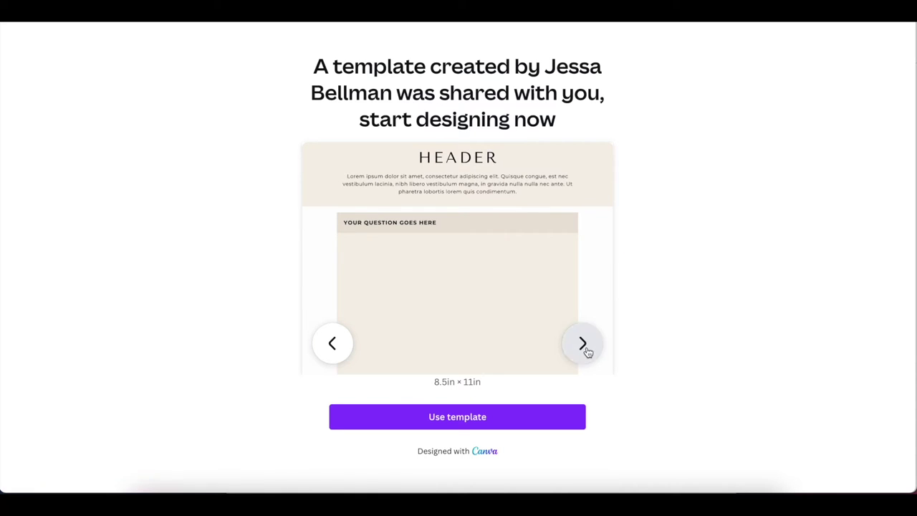
pyautogui.click(586, 350)
pyautogui.click(589, 351)
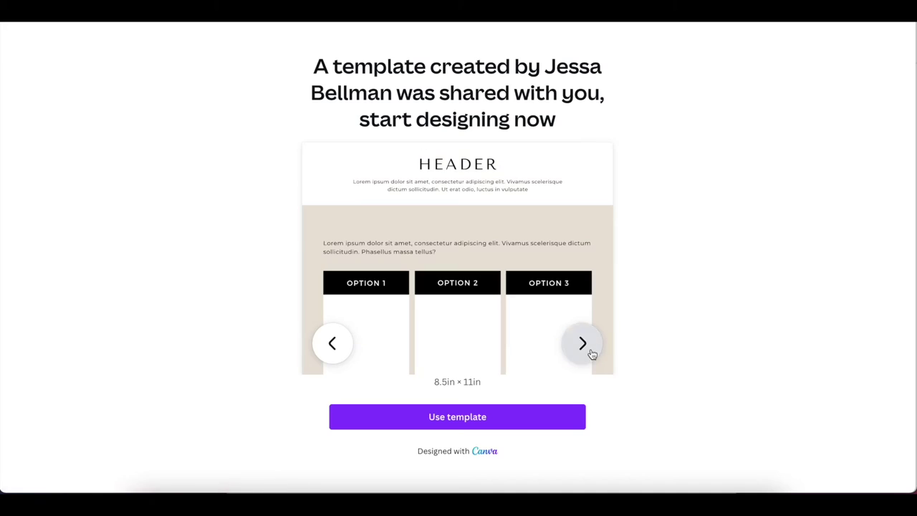
pyautogui.click(591, 354)
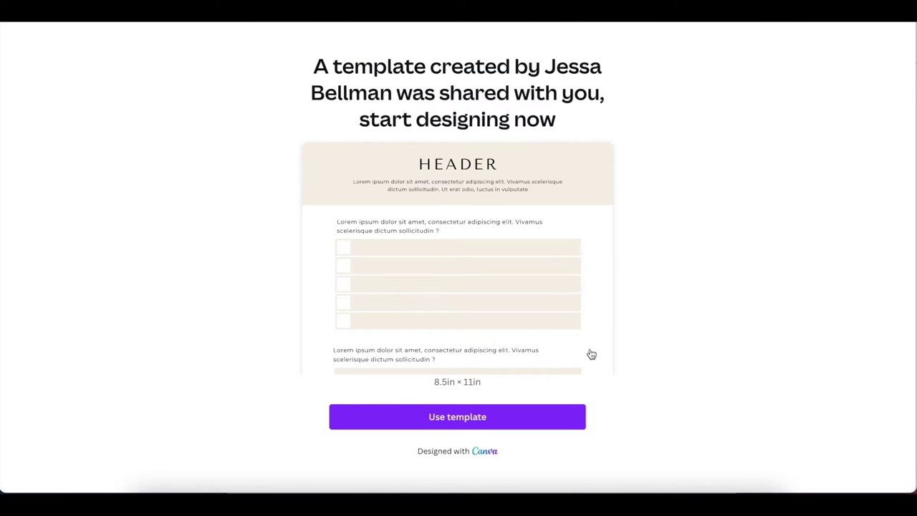
pyautogui.click(467, 420)
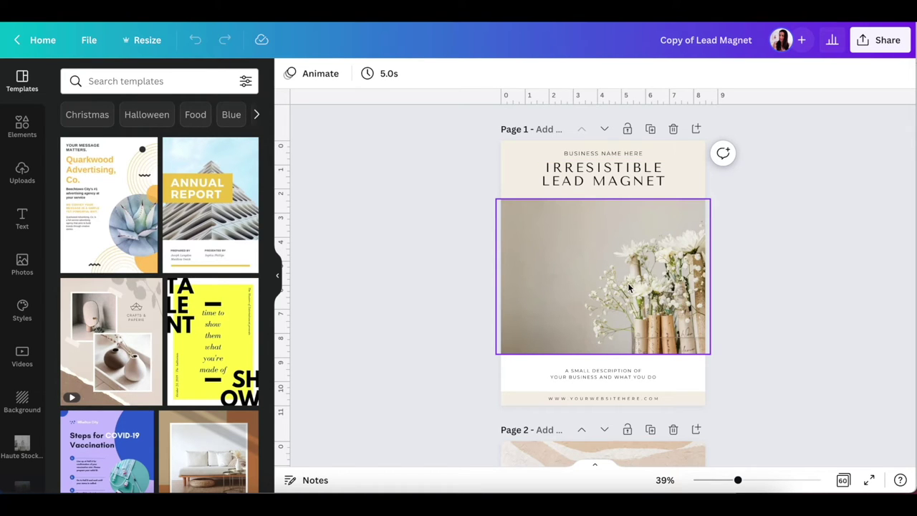
# Step: Review the lead magnet's opening pages from the cover through the question worksheets, and return to the cover
pyautogui.scroll(-5, 636, 266)
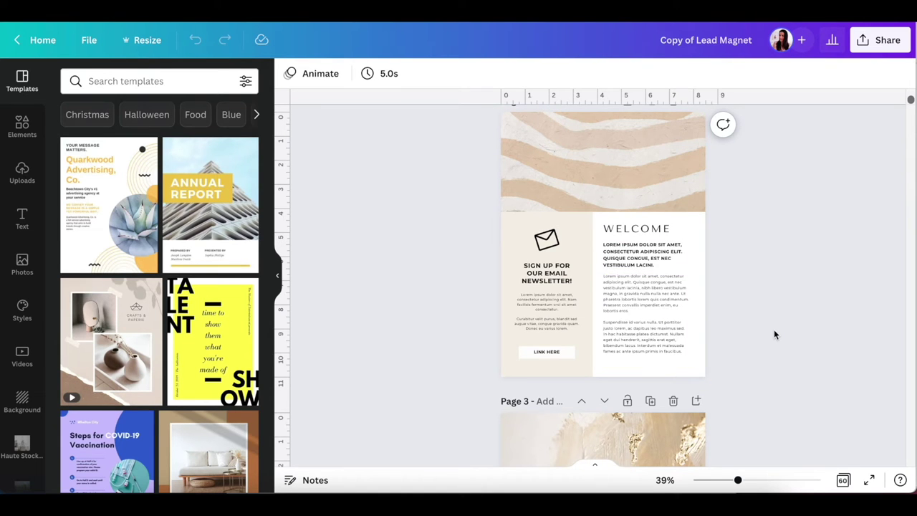
pyautogui.scroll(-8, 773, 333)
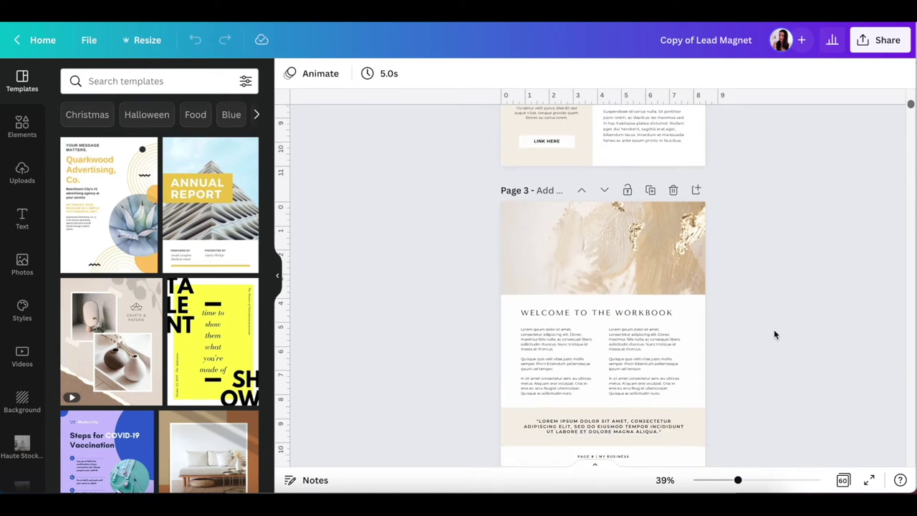
pyautogui.scroll(-8, 773, 334)
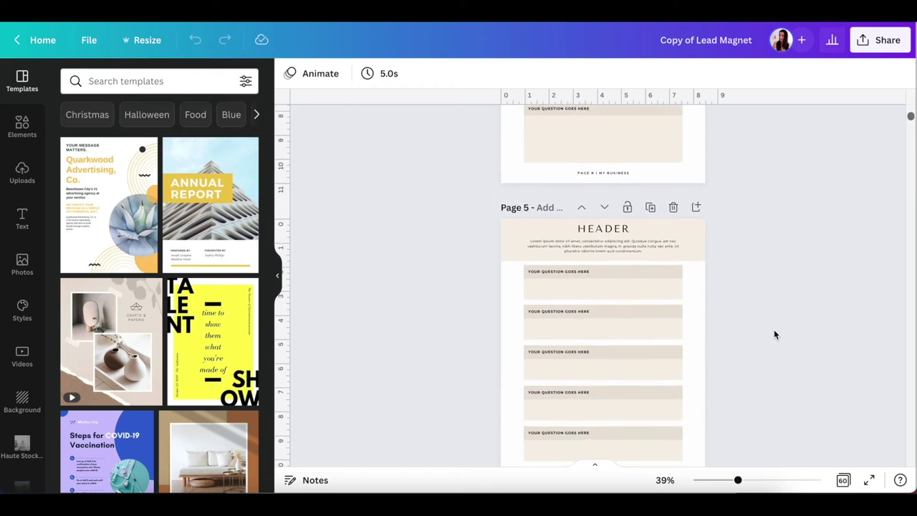
pyautogui.scroll(-5, 773, 334)
pyautogui.scroll(15, 773, 333)
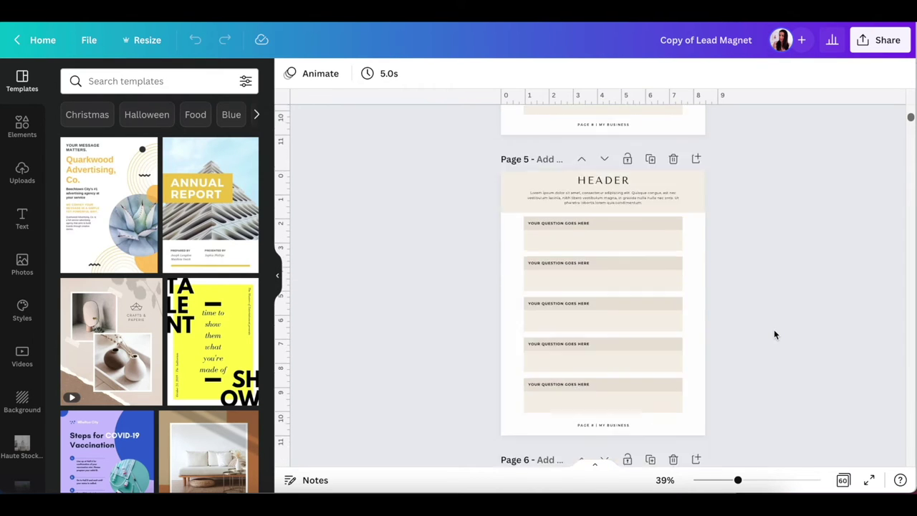
pyautogui.scroll(10, 773, 334)
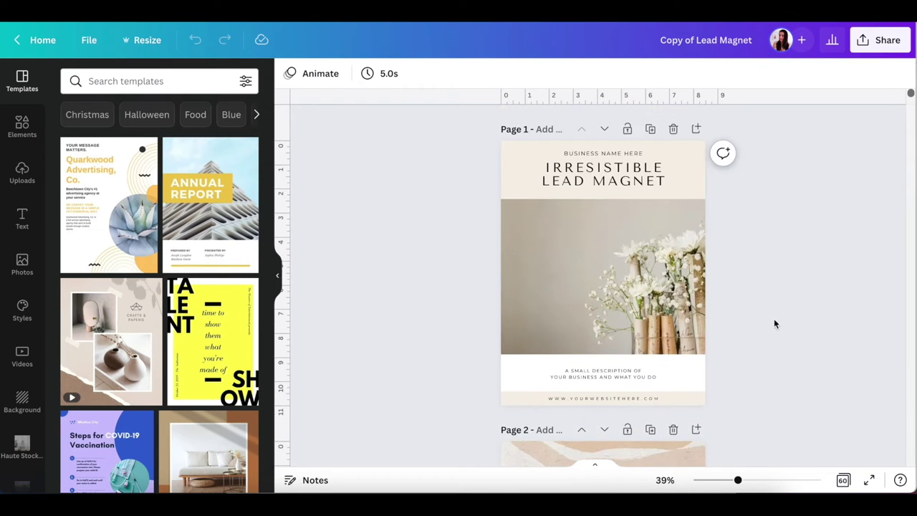
# Step: Set the cover title's font to Eczar SemiBold and apply that font change across the whole design
pyautogui.click(581, 174)
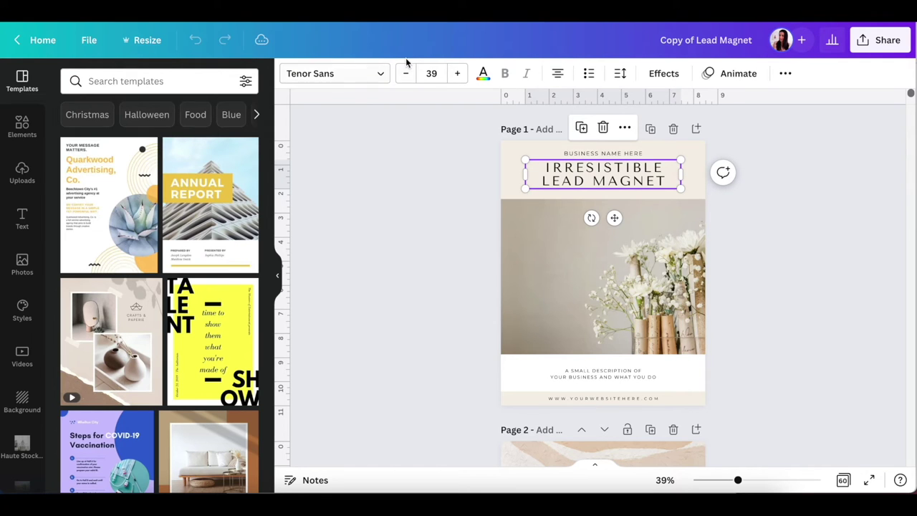
pyautogui.click(381, 74)
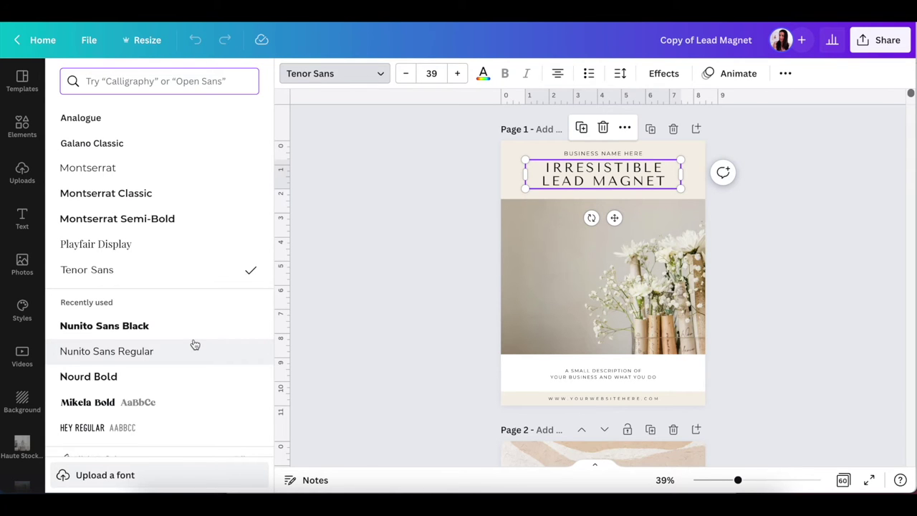
pyautogui.scroll(-10, 195, 345)
pyautogui.scroll(-10, 195, 344)
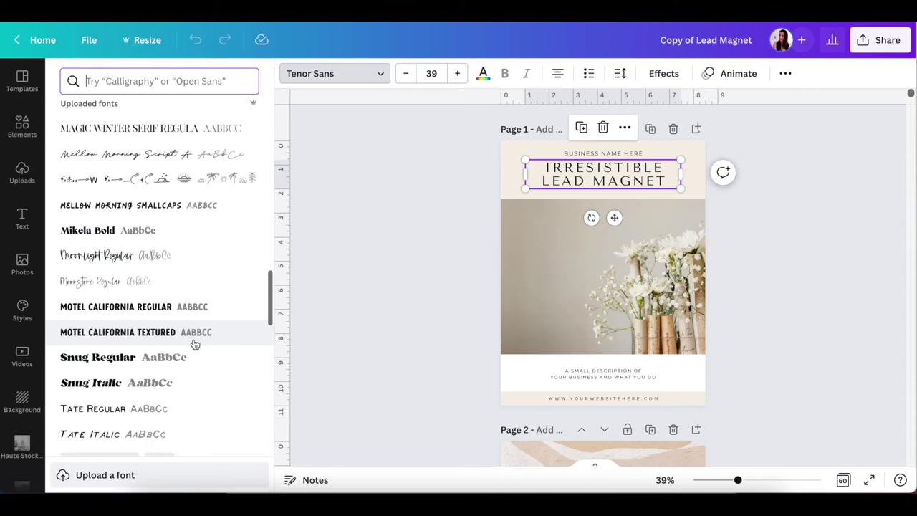
pyautogui.scroll(-10, 195, 345)
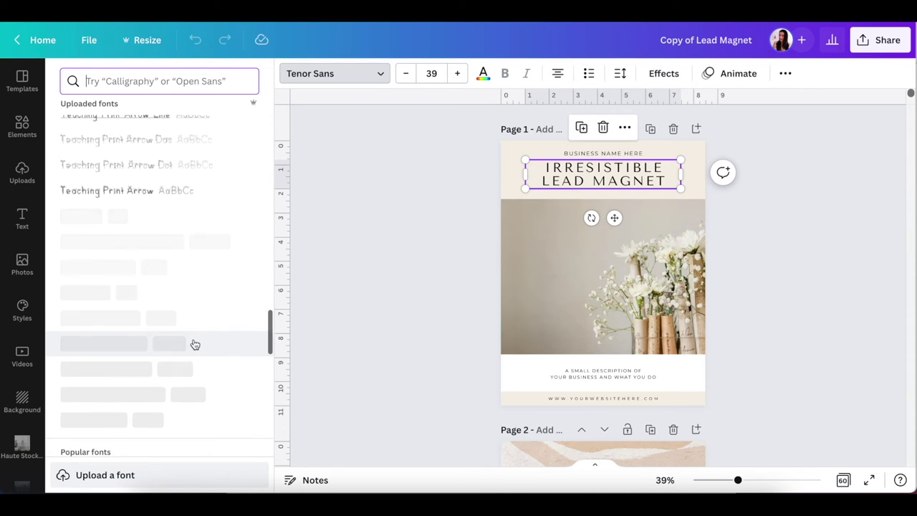
pyautogui.scroll(-6, 195, 344)
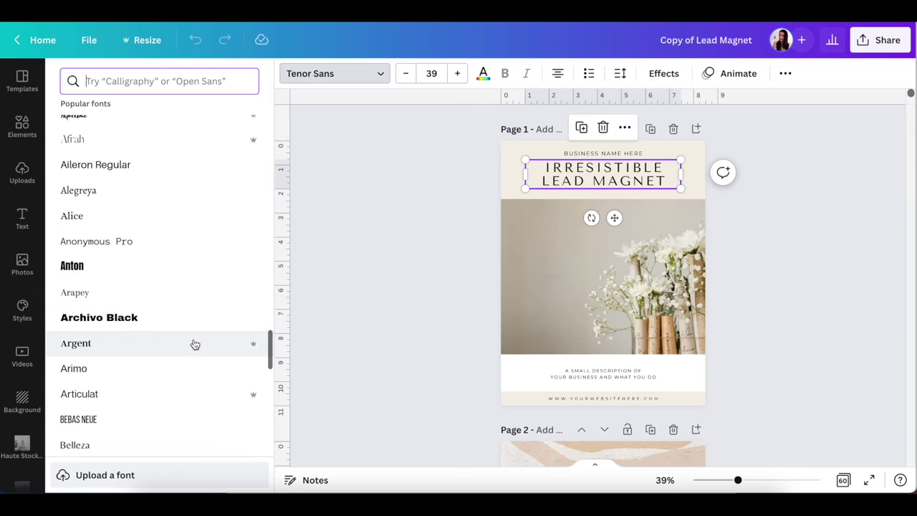
pyautogui.scroll(-4, 194, 345)
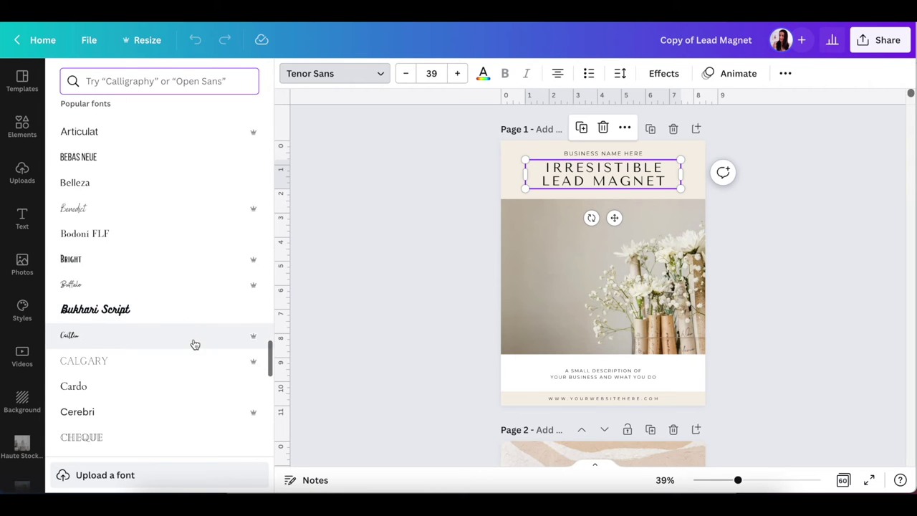
pyautogui.scroll(-1, 195, 344)
pyautogui.scroll(-4, 194, 345)
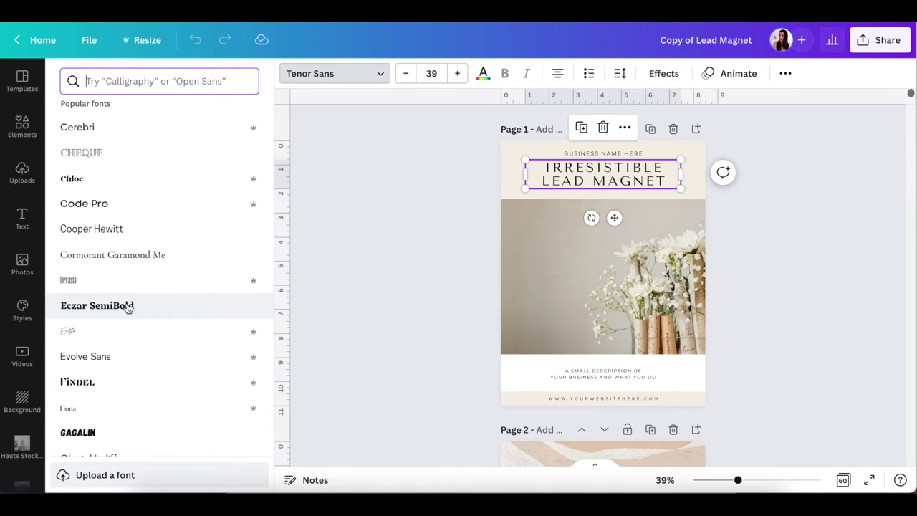
pyautogui.click(124, 308)
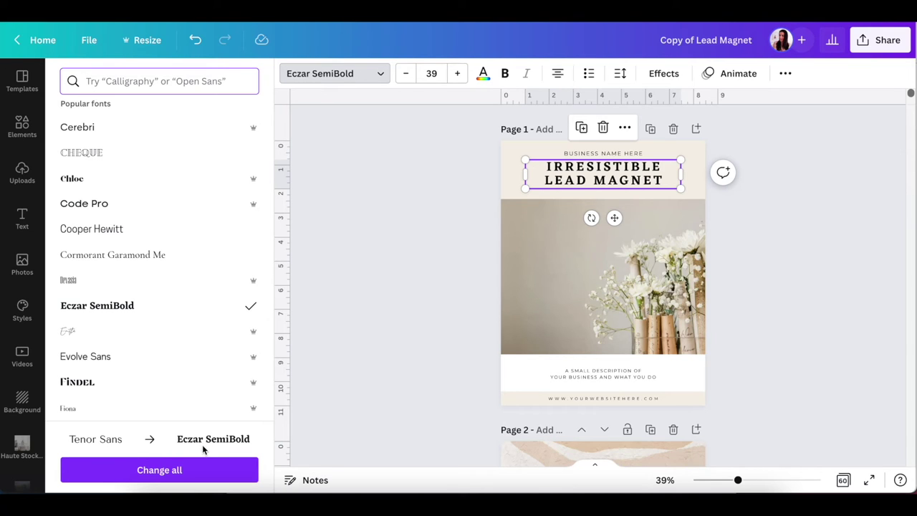
pyautogui.click(153, 476)
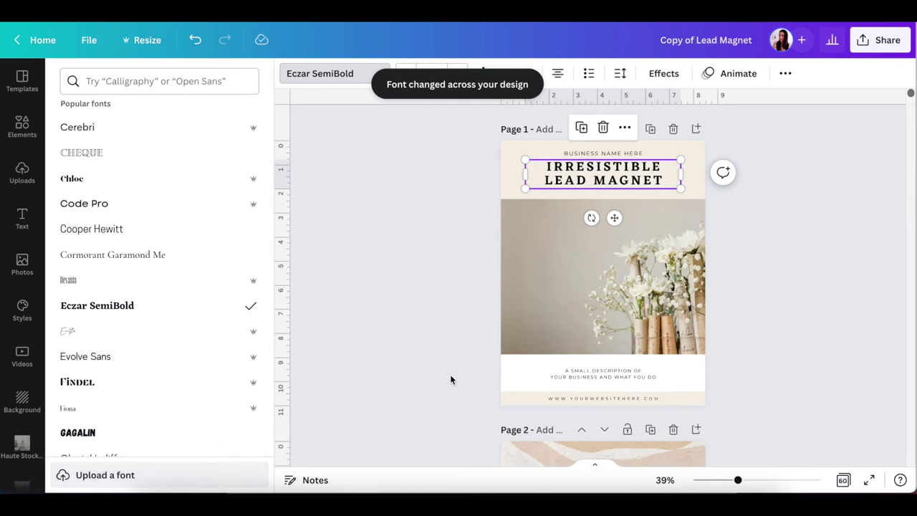
# Step: Check the heading font on the welcome, workbook and question pages following the cover
pyautogui.scroll(-5, 449, 374)
pyautogui.scroll(-5, 450, 378)
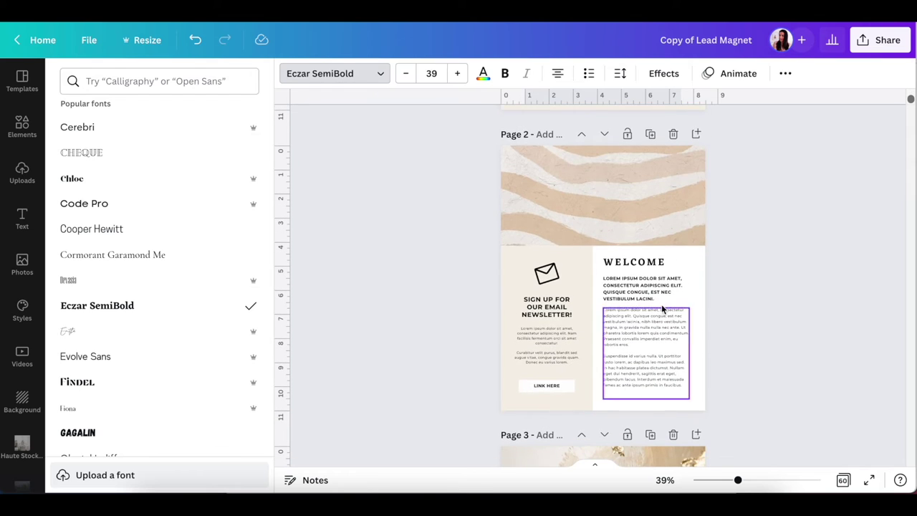
pyautogui.scroll(-8, 629, 264)
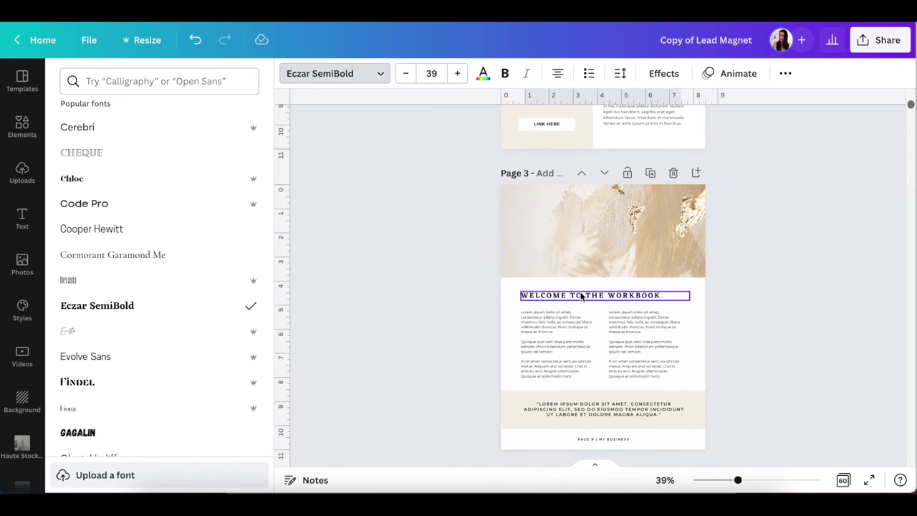
pyautogui.scroll(-8, 581, 294)
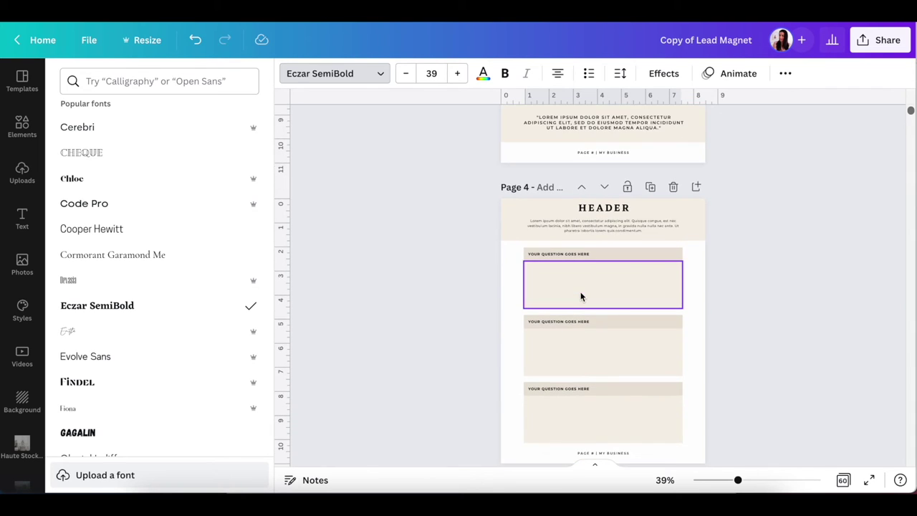
pyautogui.scroll(-3, 580, 295)
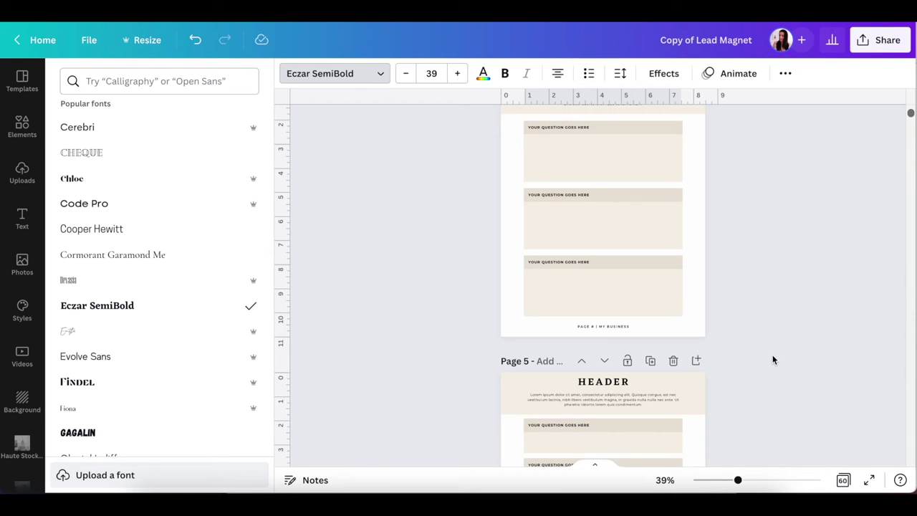
pyautogui.scroll(-5, 744, 361)
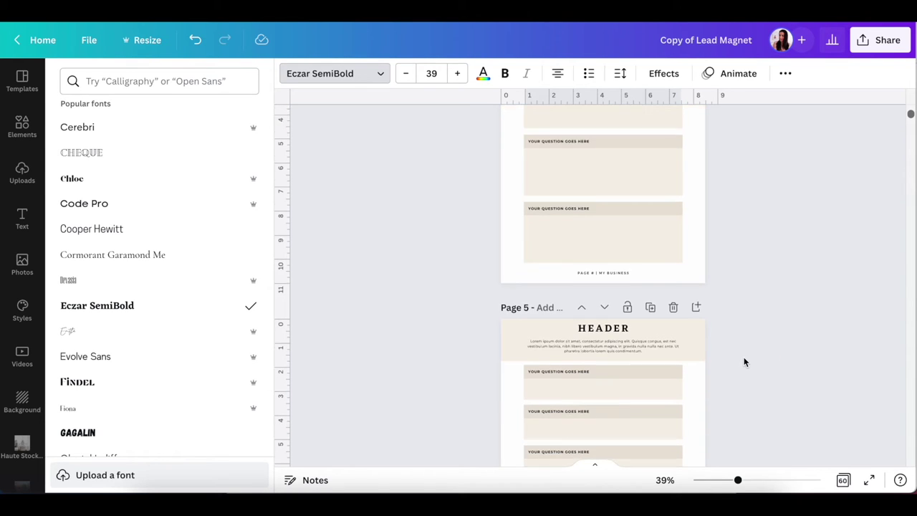
pyautogui.scroll(10, 743, 361)
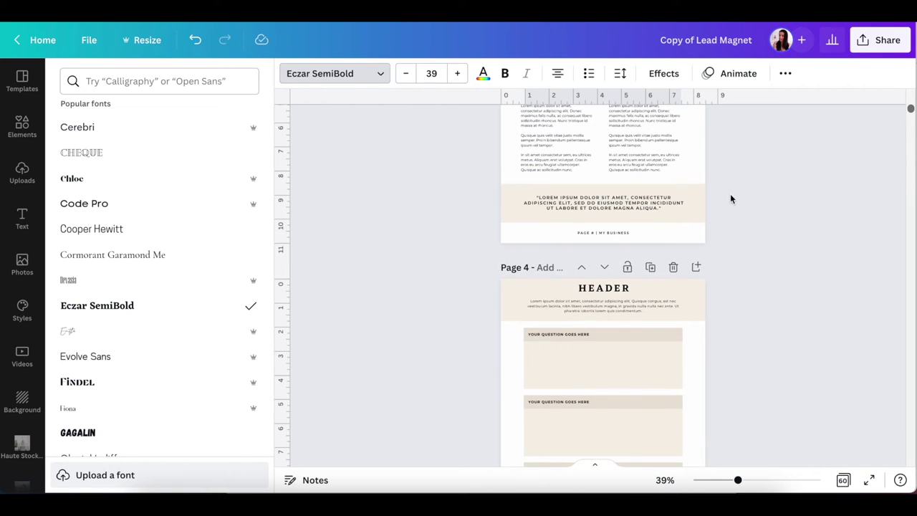
pyautogui.scroll(7, 723, 188)
# Step: Recolour page 4's header band with the palest swatch of the Pink & Grey palette and apply the colour change to all pages
pyautogui.scroll(-4, 723, 189)
pyautogui.scroll(-5, 722, 187)
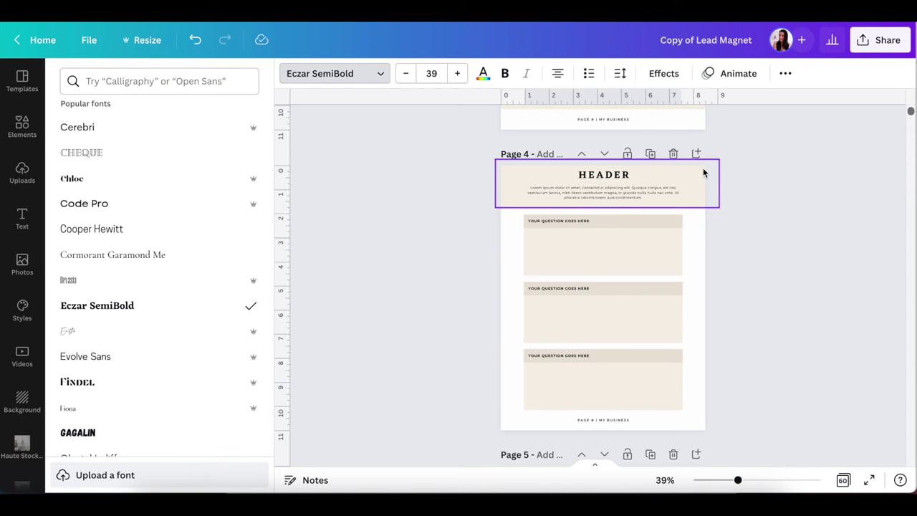
pyautogui.click(684, 177)
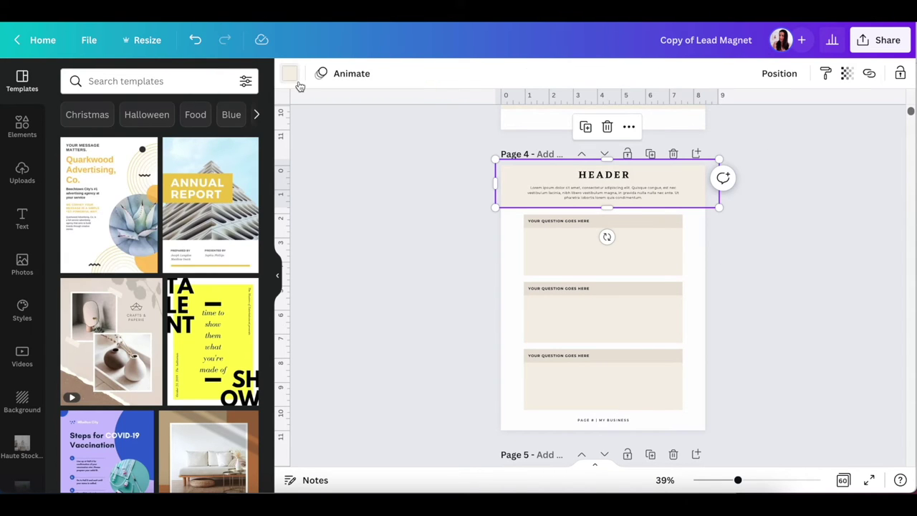
pyautogui.click(290, 75)
pyautogui.scroll(-4, 217, 303)
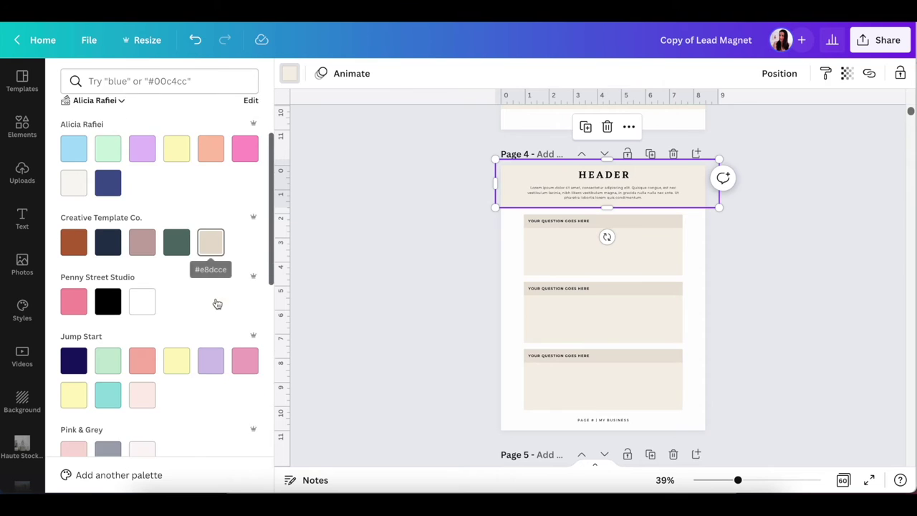
pyautogui.scroll(-1, 217, 303)
pyautogui.click(143, 342)
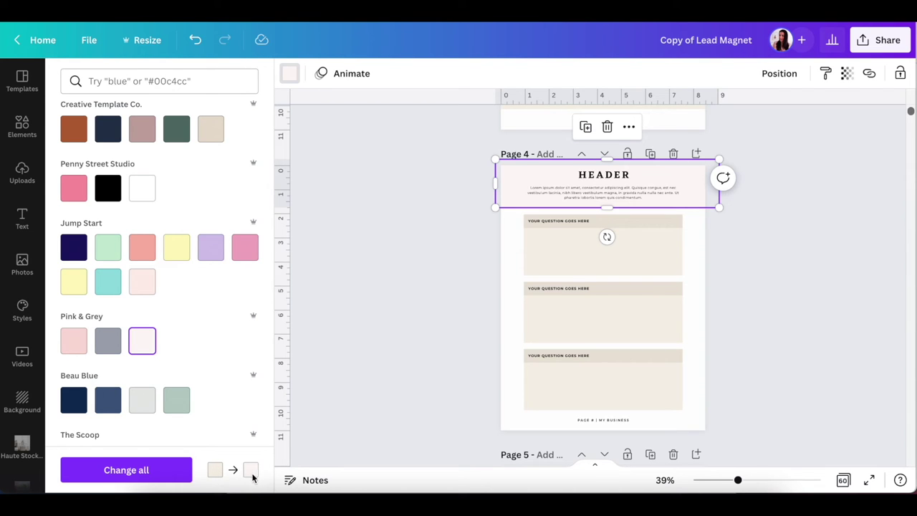
pyautogui.click(123, 470)
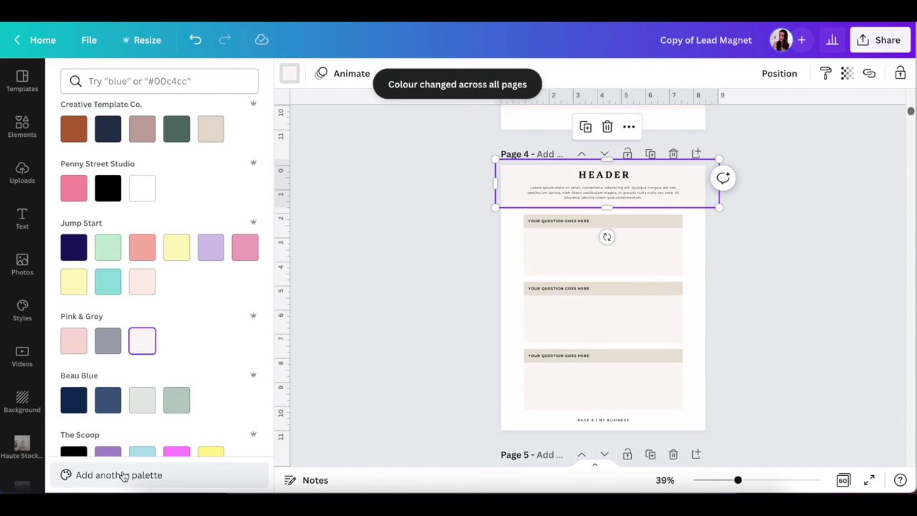
# Step: Recolour page 5's first question bar with the pink swatch of the Pink & Grey palette and apply the colour change to all pages
pyautogui.scroll(-5, 405, 348)
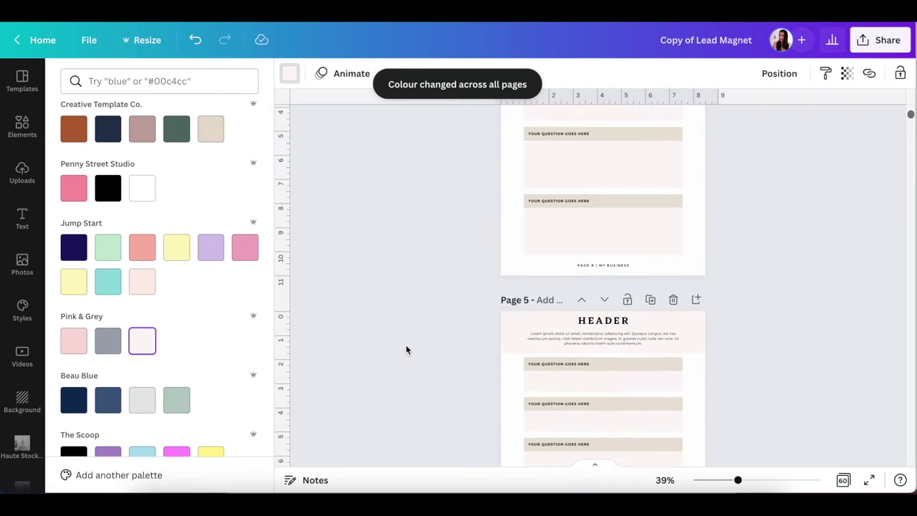
pyautogui.scroll(-4, 405, 348)
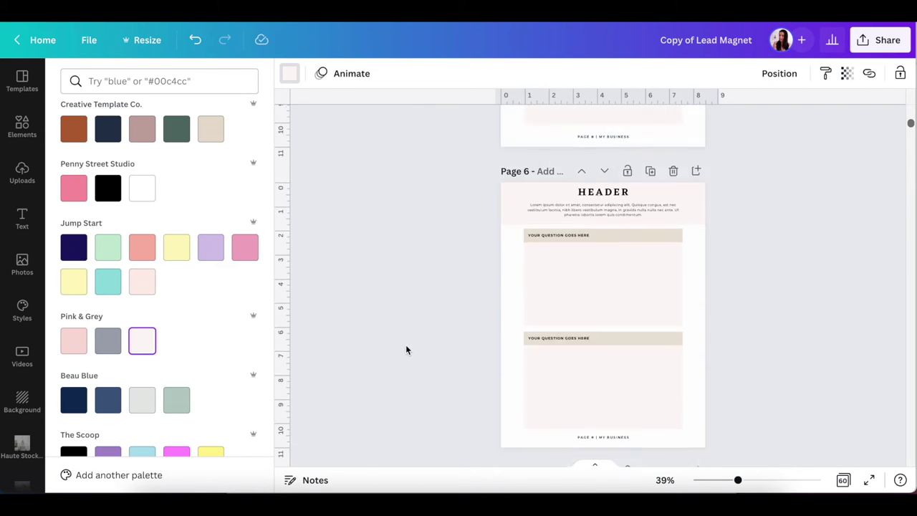
pyautogui.scroll(4, 405, 349)
pyautogui.scroll(1, 406, 349)
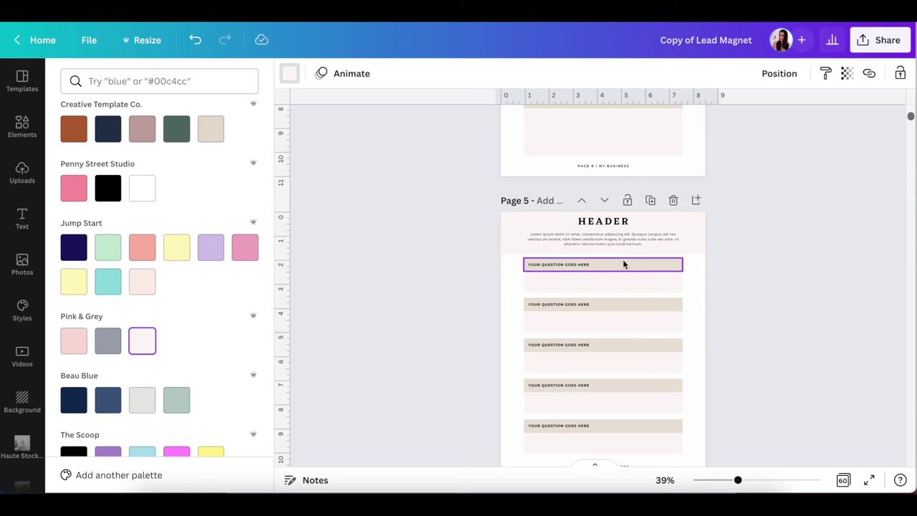
pyautogui.click(629, 265)
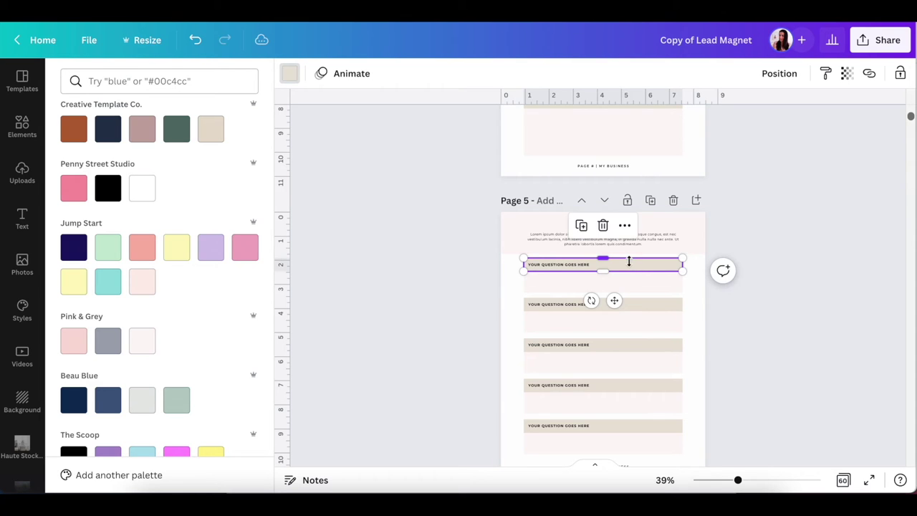
pyautogui.click(76, 347)
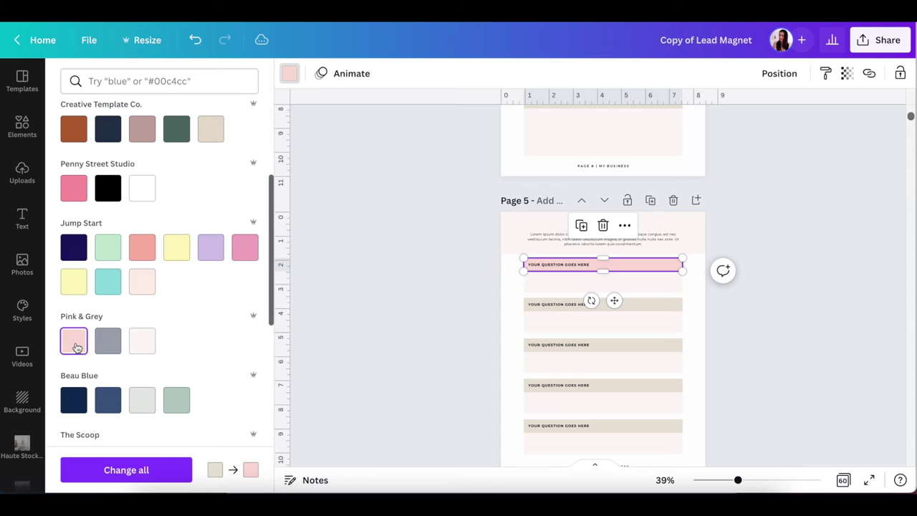
pyautogui.click(129, 474)
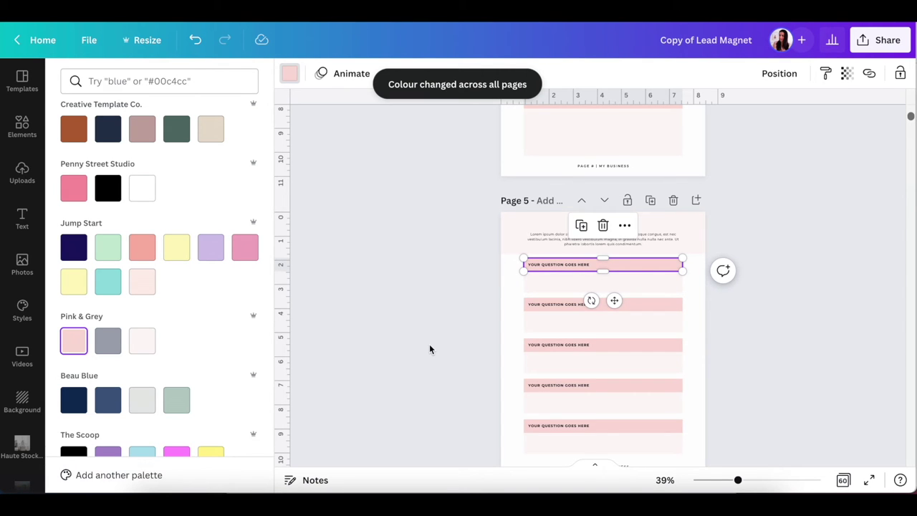
# Step: Review the recoloured worksheet pages from page 5 through the page 15 checklist and return towards the opening pages
pyautogui.scroll(-3, 429, 348)
pyautogui.scroll(-8, 430, 349)
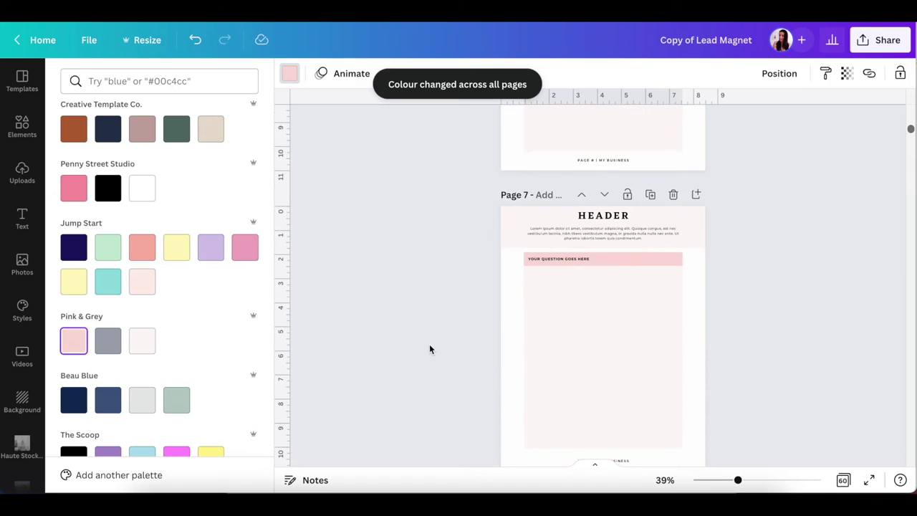
pyautogui.scroll(-10, 429, 348)
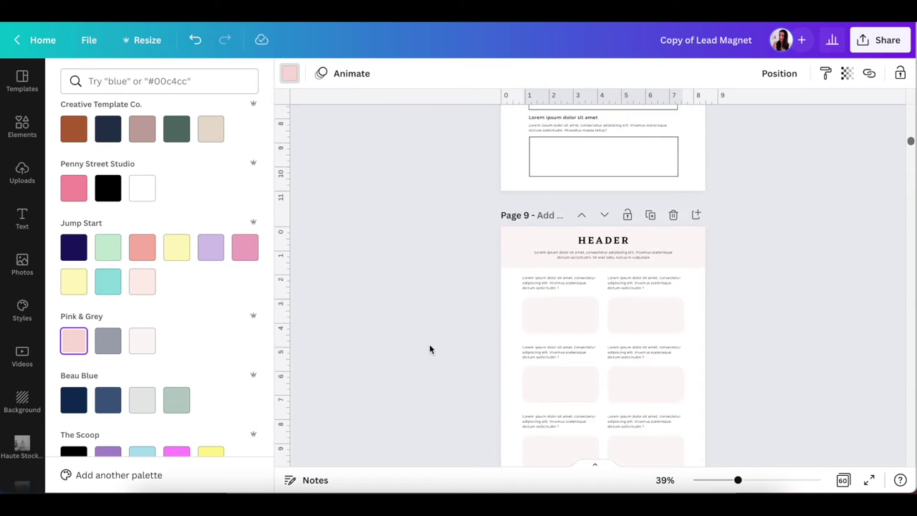
pyautogui.scroll(-20, 430, 349)
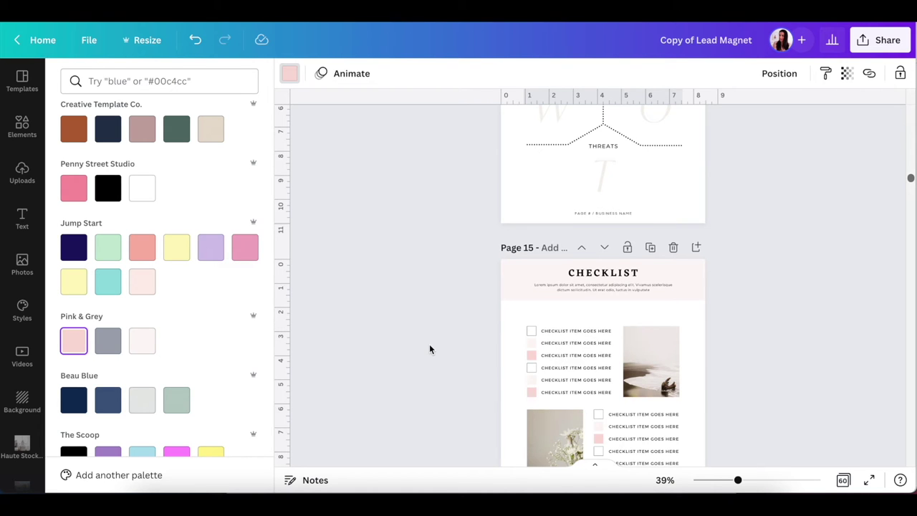
pyautogui.scroll(-6, 430, 349)
pyautogui.scroll(-3, 430, 348)
pyautogui.scroll(6, 430, 349)
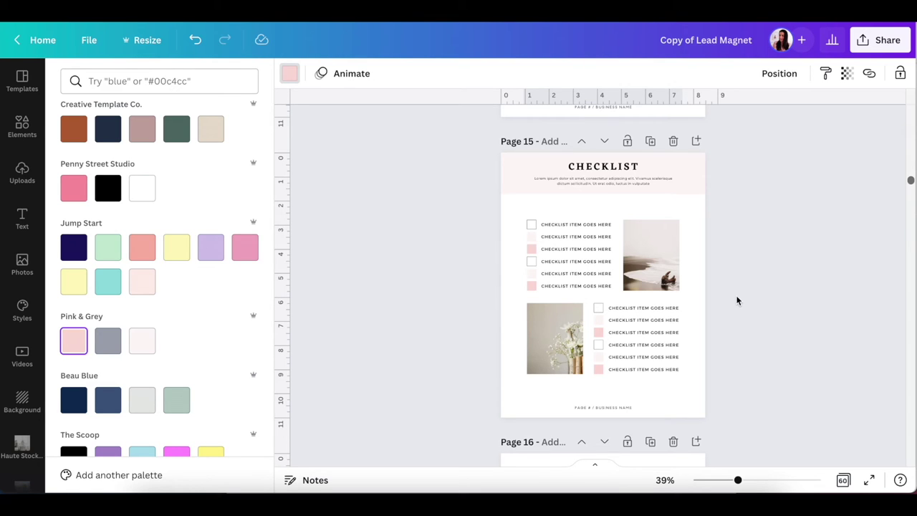
pyautogui.scroll(10, 680, 259)
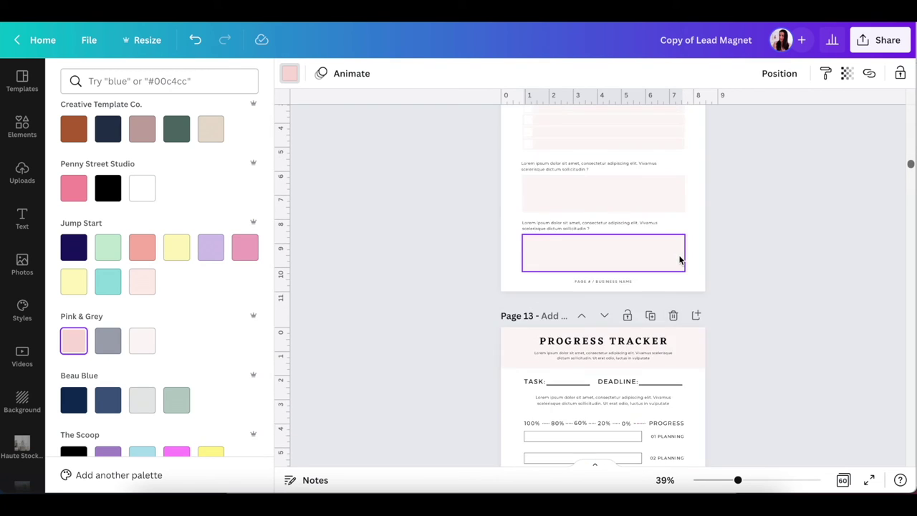
pyautogui.scroll(20, 679, 259)
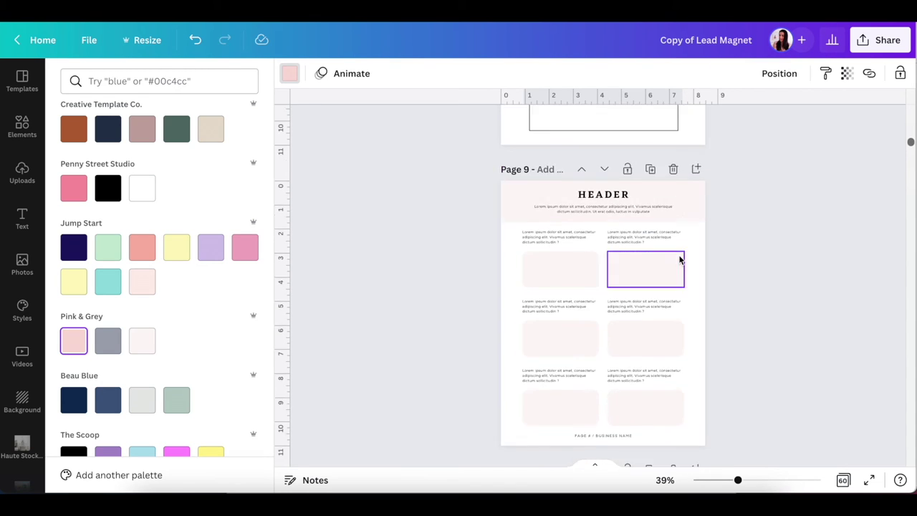
pyautogui.scroll(20, 680, 260)
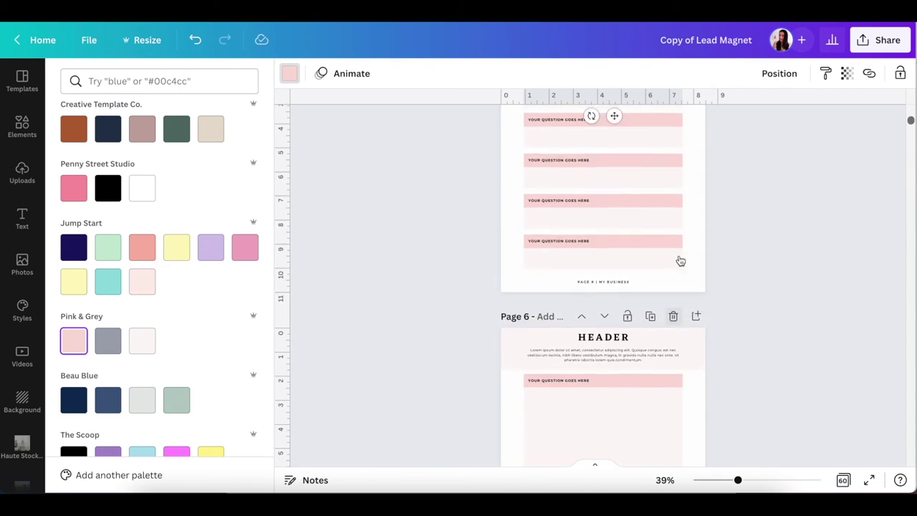
# Step: Select page 3's banner image and search the stock photos for "blogger"
pyautogui.scroll(15, 679, 261)
pyautogui.click(603, 241)
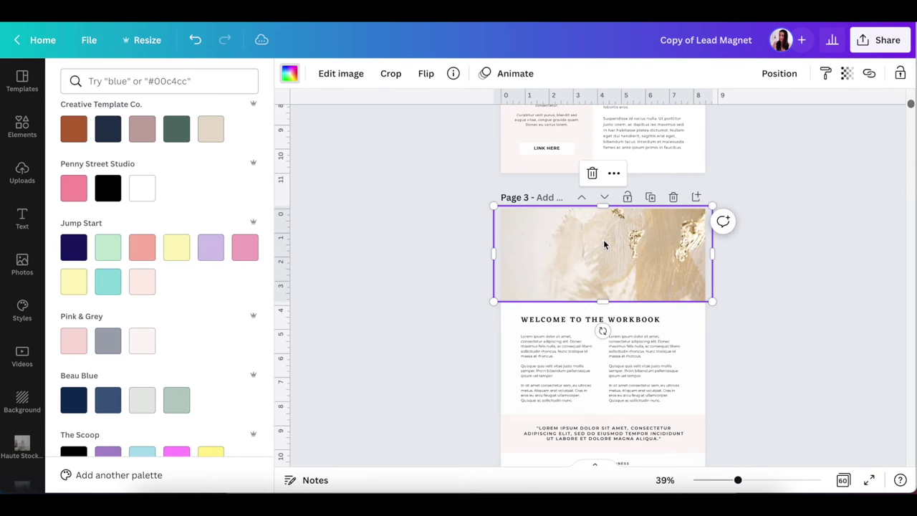
pyautogui.click(23, 263)
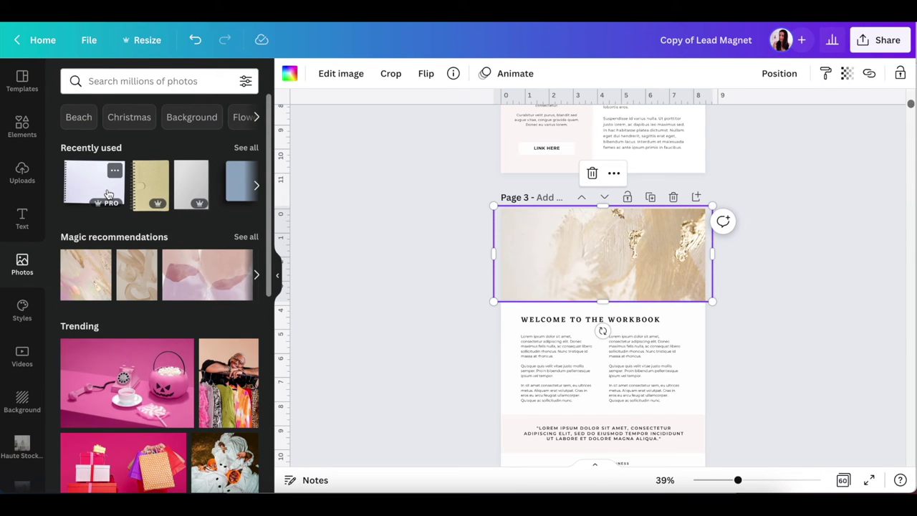
pyautogui.click(139, 80)
pyautogui.write('blogger')
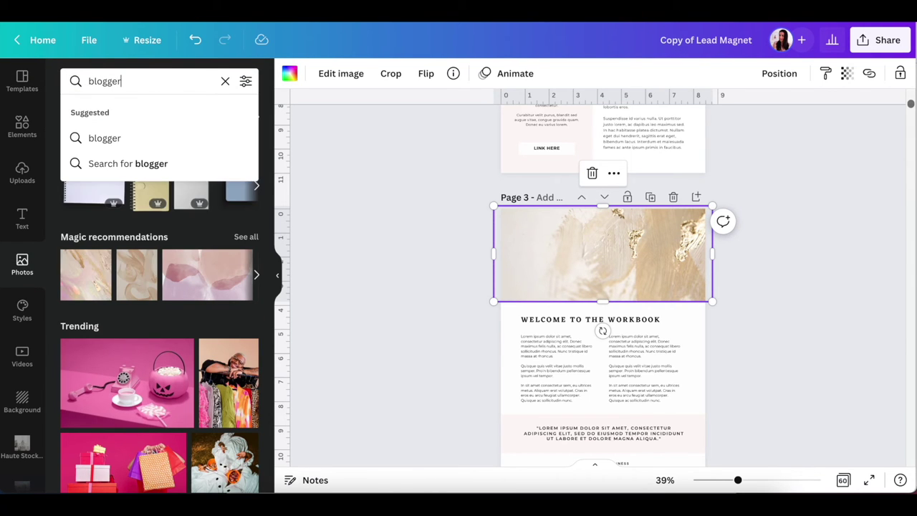
pyautogui.press('Return')
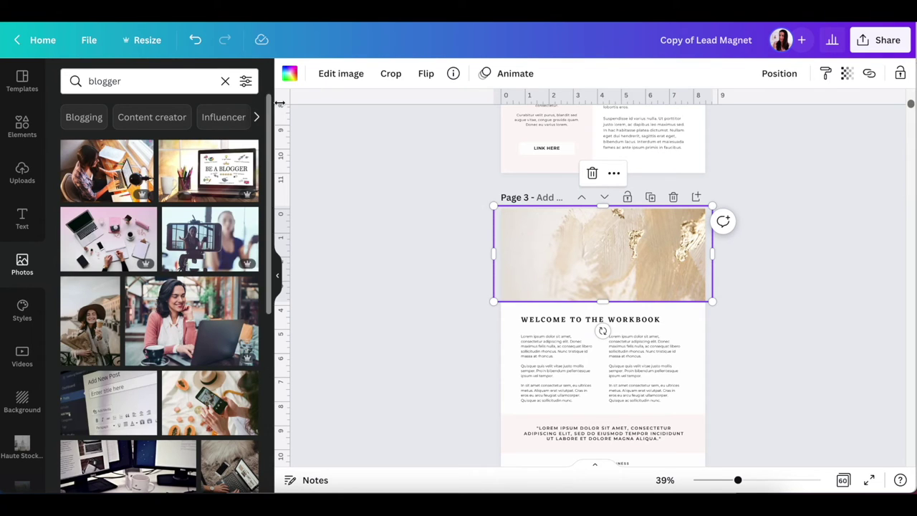
# Step: Filter the "blogger" photo results to free images only
pyautogui.click(246, 81)
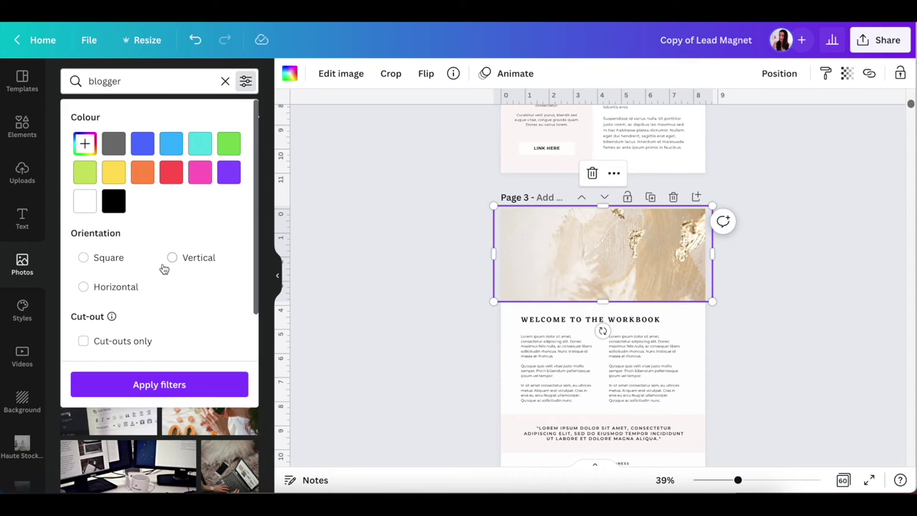
pyautogui.scroll(-2, 170, 285)
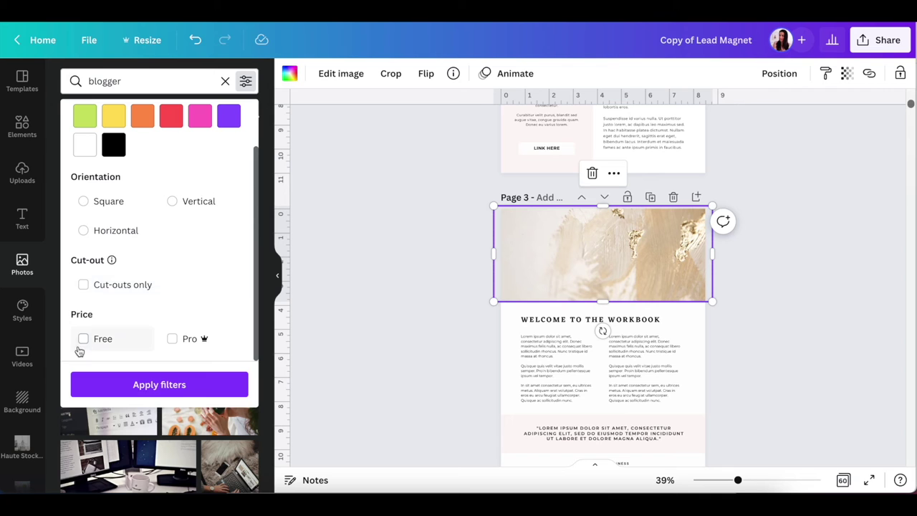
pyautogui.click(100, 342)
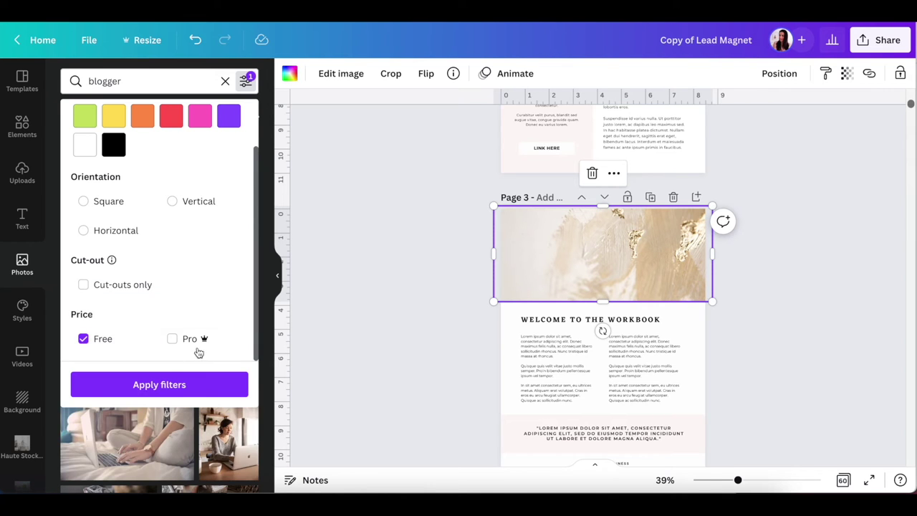
pyautogui.click(161, 384)
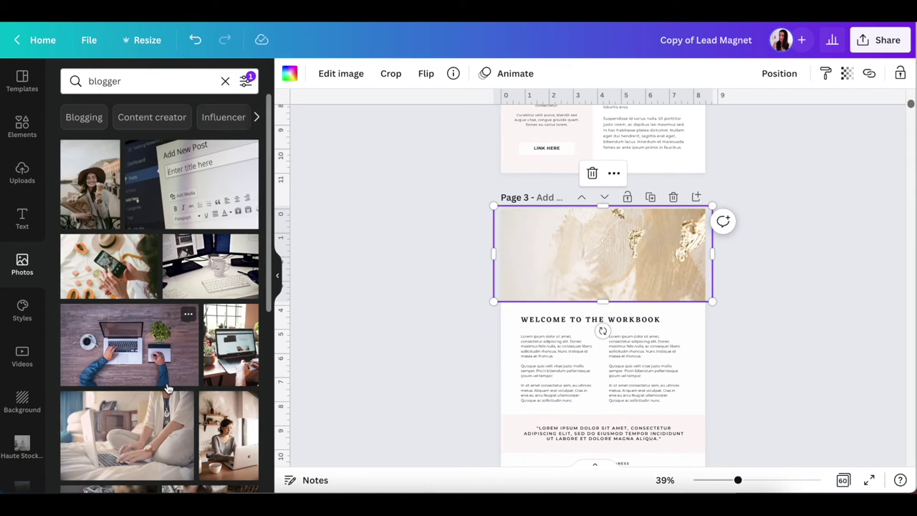
# Step: Browse the photos and replace the page 1 cover image with the woman in blue pyjamas sitting beside plants
pyautogui.scroll(-5, 166, 387)
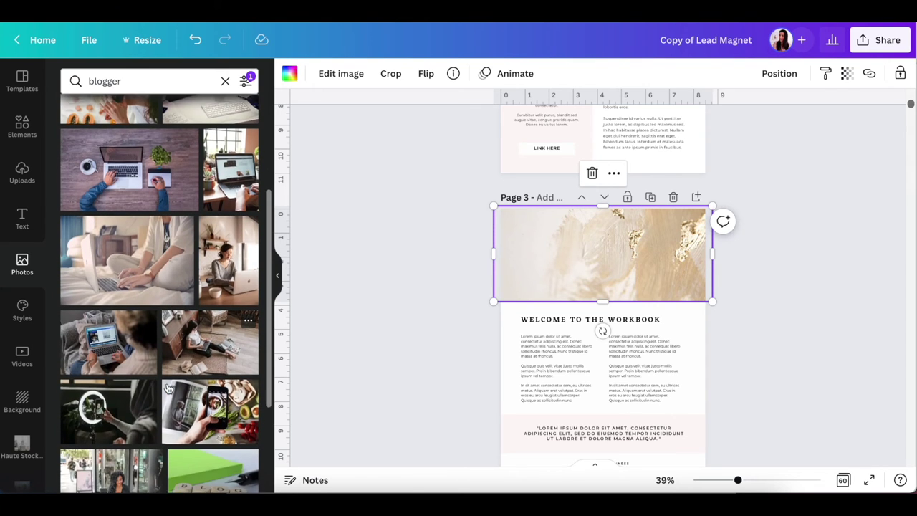
pyautogui.scroll(-1, 167, 388)
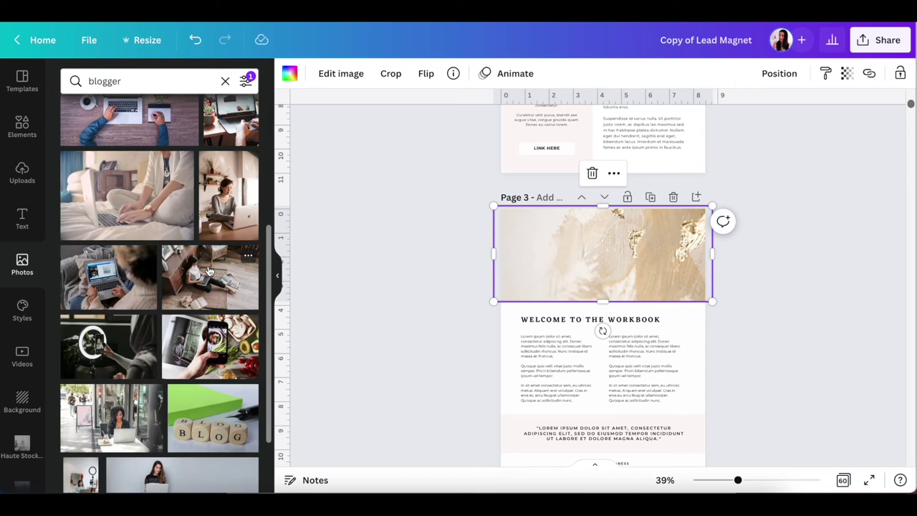
pyautogui.moveTo(143, 198); pyautogui.dragTo(520, 223)
pyautogui.click(837, 298)
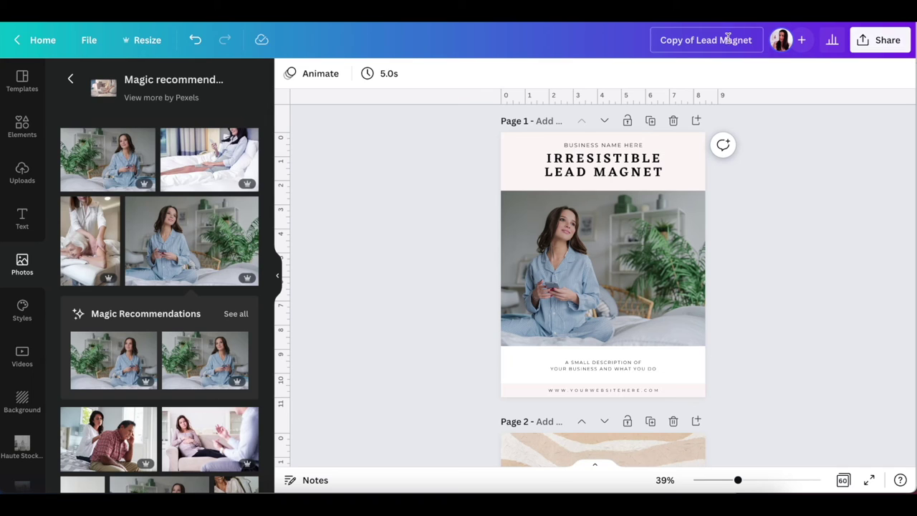
# Step: Rename the design to "Health Food Blogger Lead Magnet"
pyautogui.moveTo(661, 40); pyautogui.dragTo(752, 40)
pyautogui.click(695, 41)
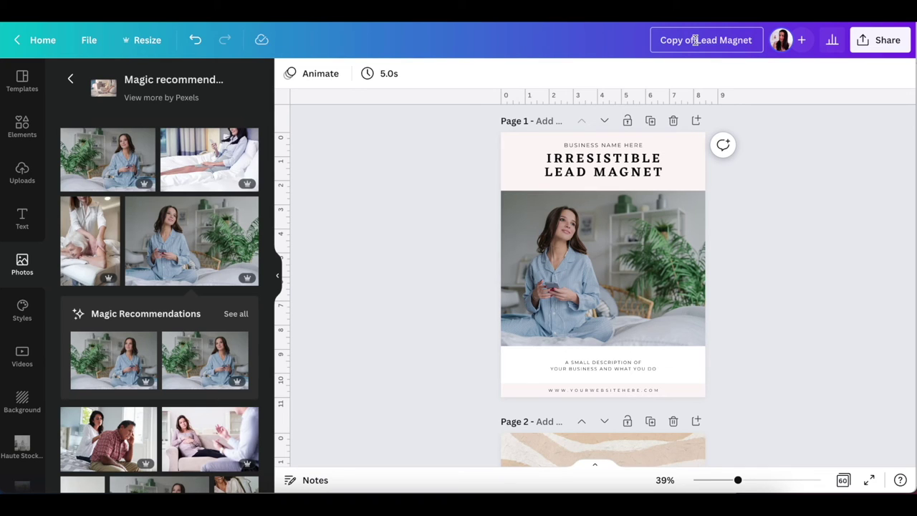
pyautogui.moveTo(695, 40); pyautogui.dragTo(633, 44)
pyautogui.write('Health Food Blogger')
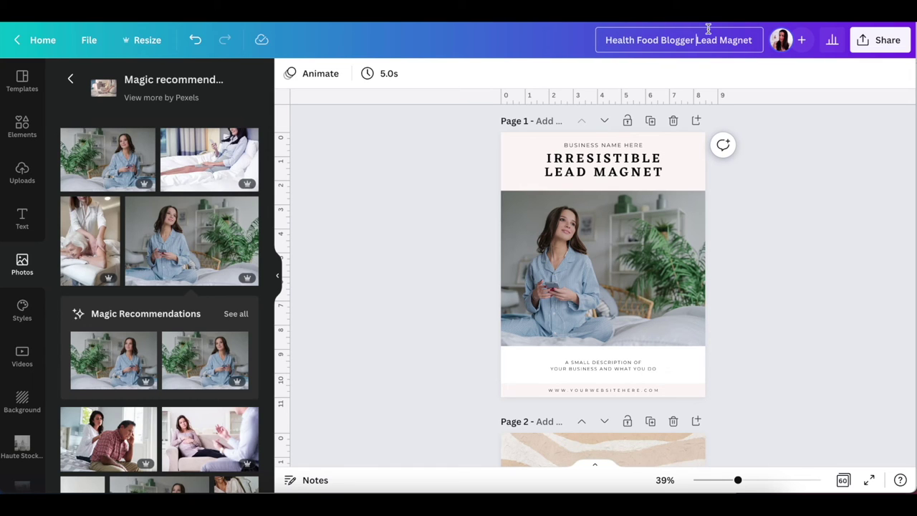
pyautogui.click(789, 149)
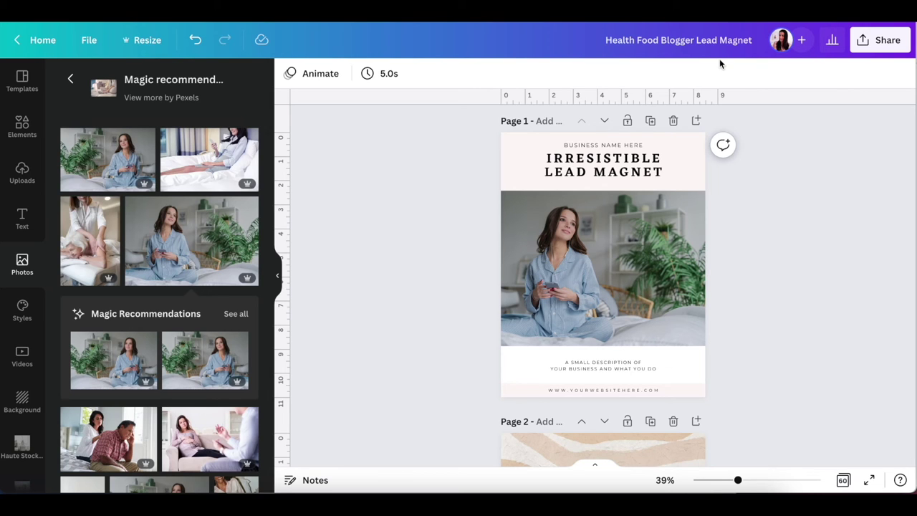
# Step: Create a template link for sharing the design and copy it
pyautogui.click(878, 42)
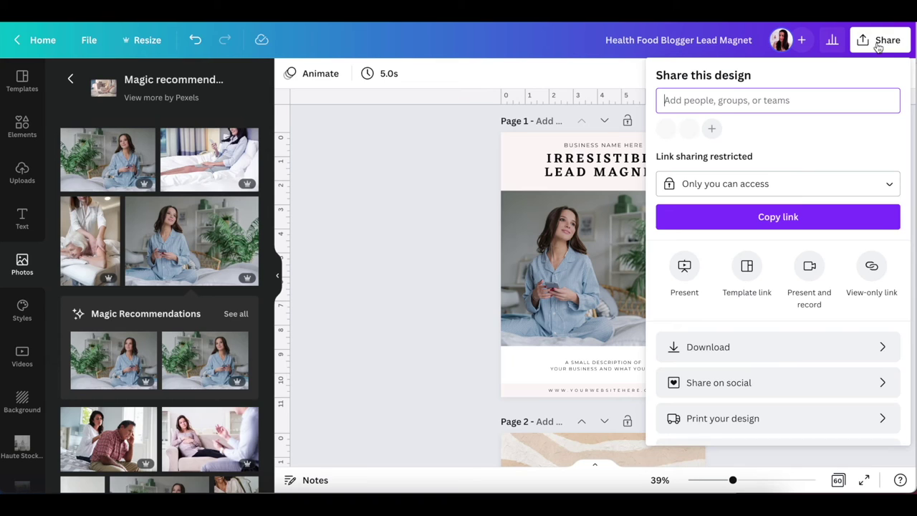
pyautogui.scroll(-1, 801, 211)
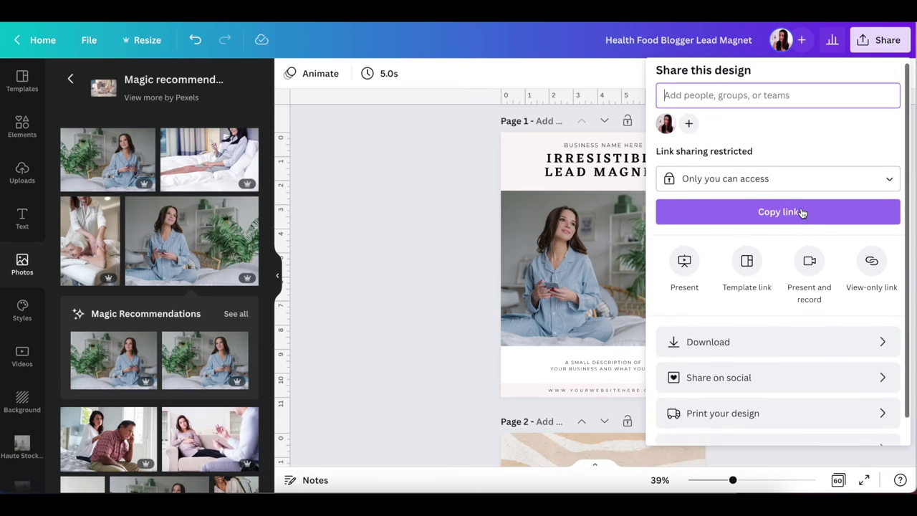
pyautogui.click(751, 240)
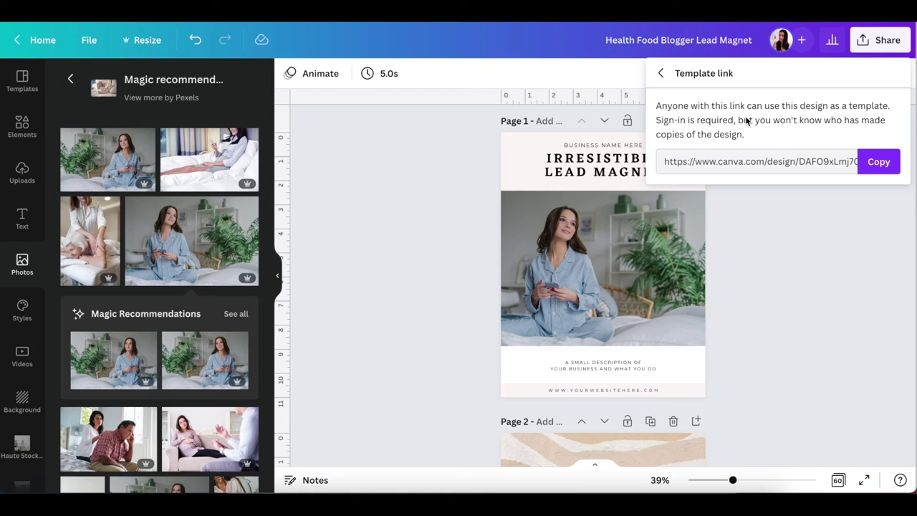
pyautogui.click(881, 163)
# Step: Open the copied template link in a new browser tab
pyautogui.hotkey('ctrl', 't')
pyautogui.hotkey('ctrl', 'v')
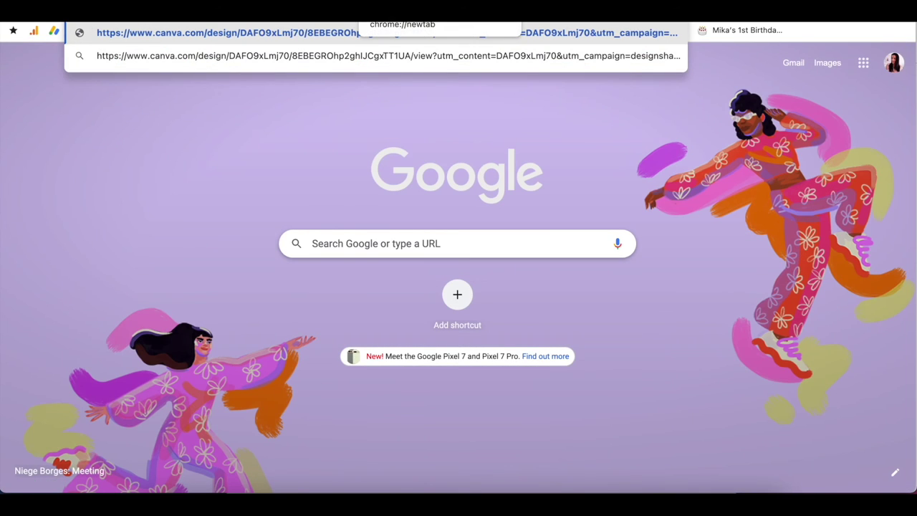
pyautogui.press('Return')
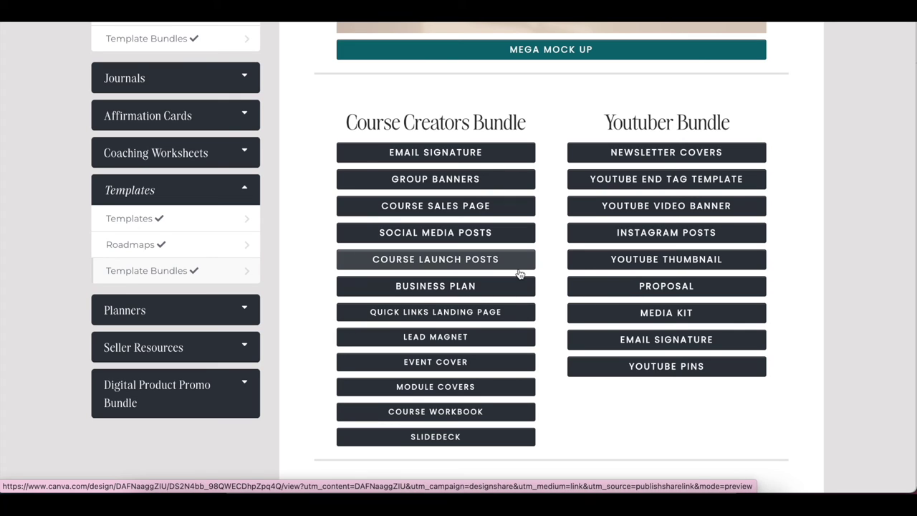
# Step: Look through the template bundles page from the Course Creators Bundle down to the Virtual Assistant Pack and Engagement Bundle
pyautogui.scroll(-5, 789, 364)
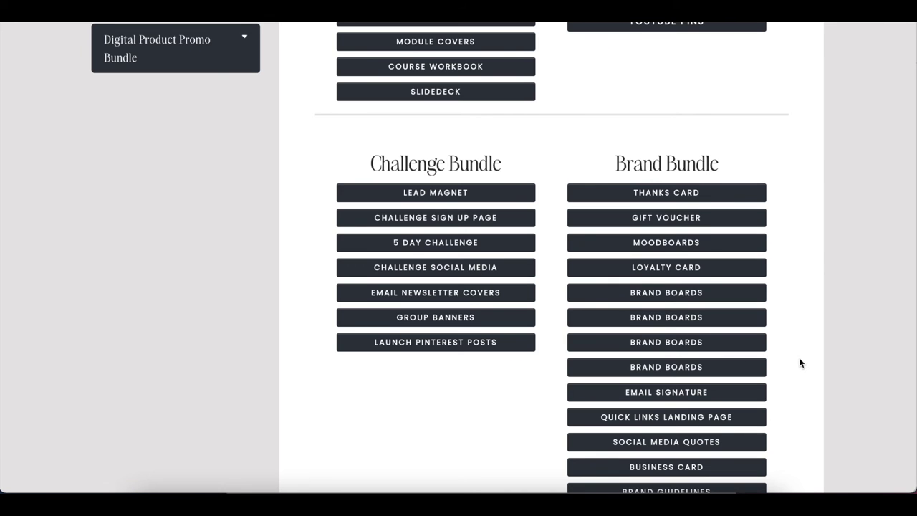
pyautogui.scroll(-5, 800, 364)
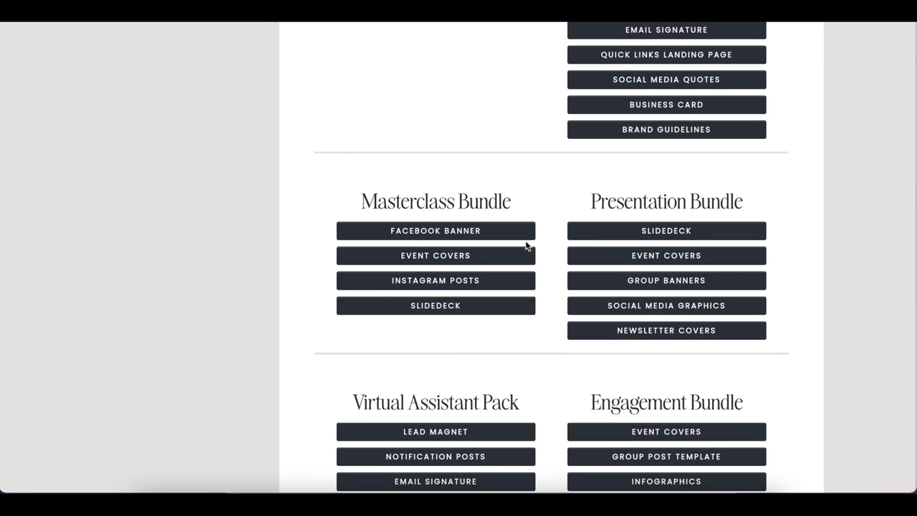
pyautogui.scroll(-3, 800, 293)
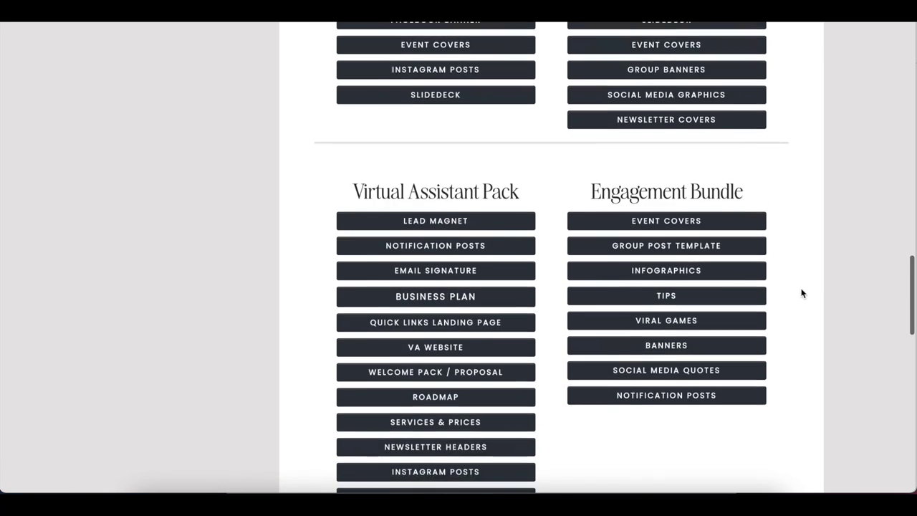
# Step: Examine the remaining template bundles down to the Network Marketers and Social Signature Bundles, and return to the Course Creators and Youtuber Bundles
pyautogui.scroll(-1, 800, 293)
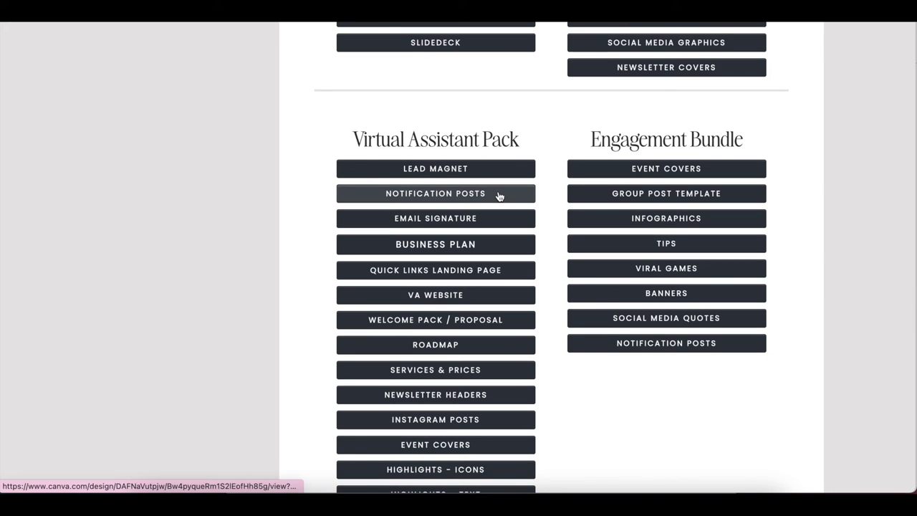
pyautogui.scroll(-3, 821, 344)
pyautogui.scroll(-3, 821, 344)
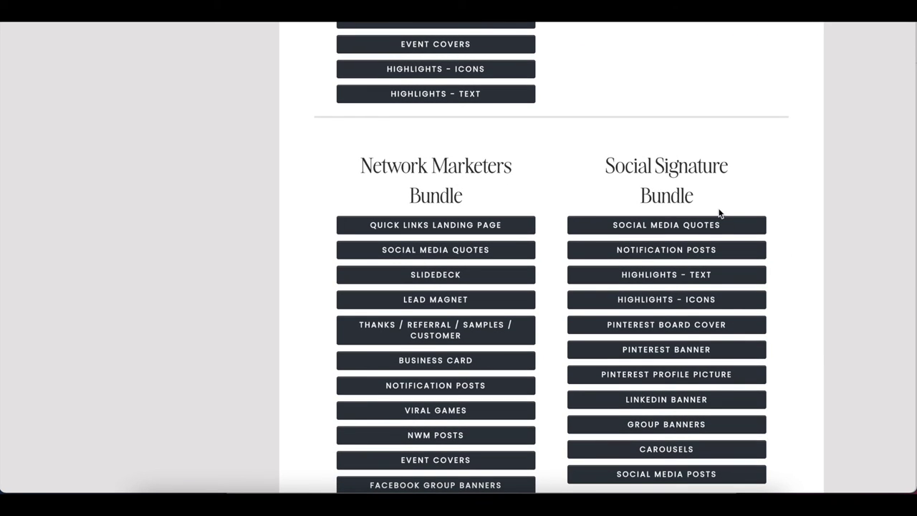
pyautogui.scroll(-1, 766, 293)
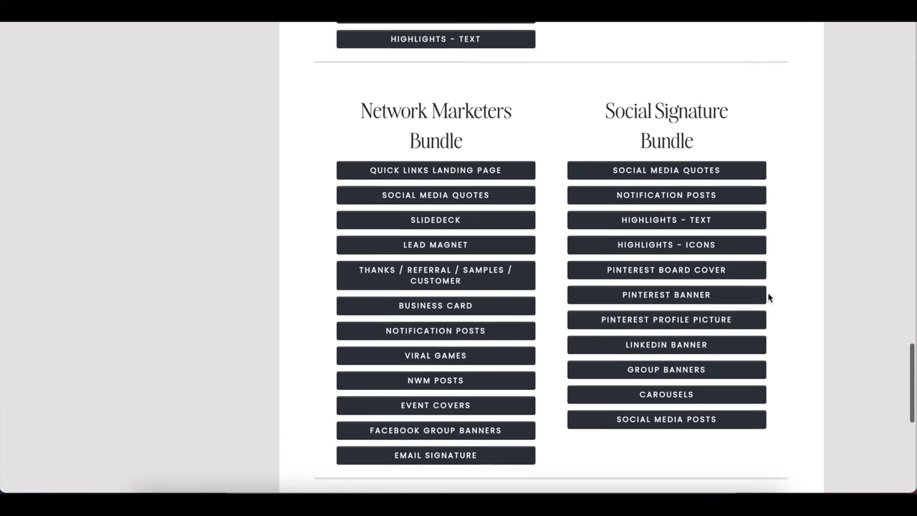
pyautogui.scroll(1, 768, 298)
pyautogui.scroll(2, 768, 297)
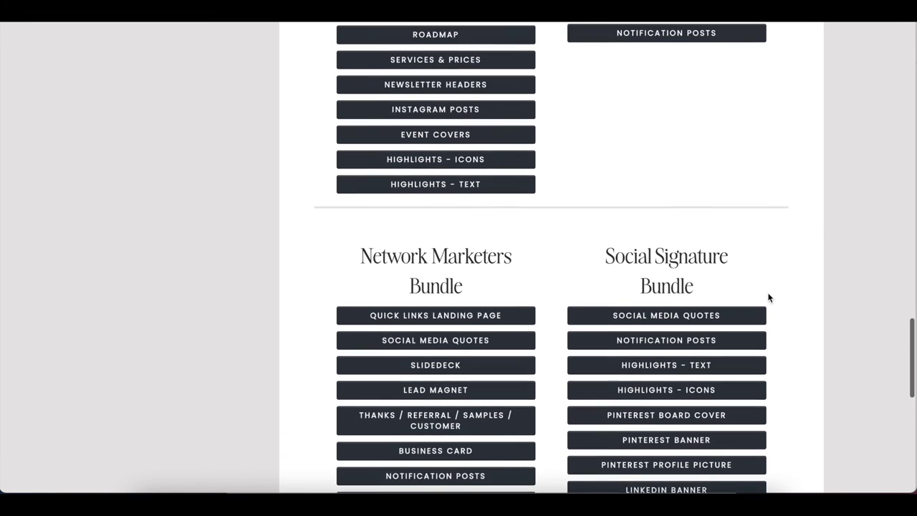
pyautogui.scroll(10, 767, 297)
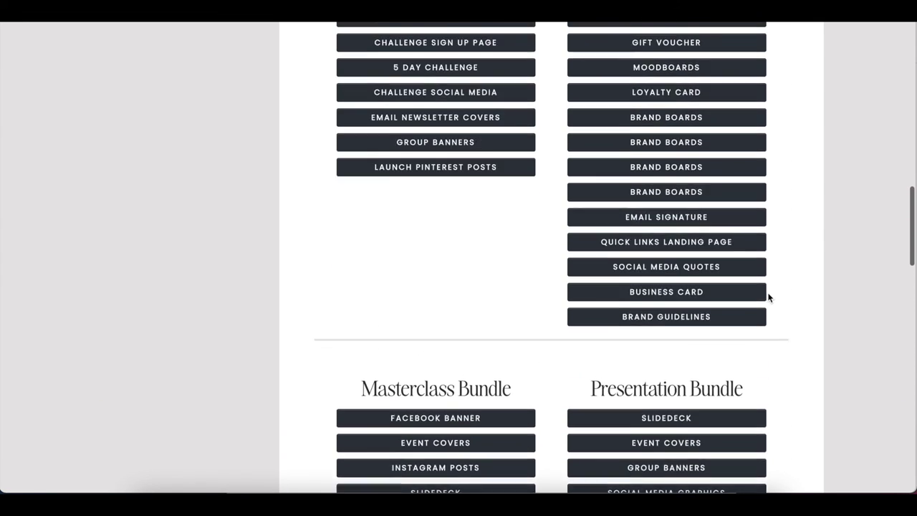
pyautogui.scroll(5, 768, 297)
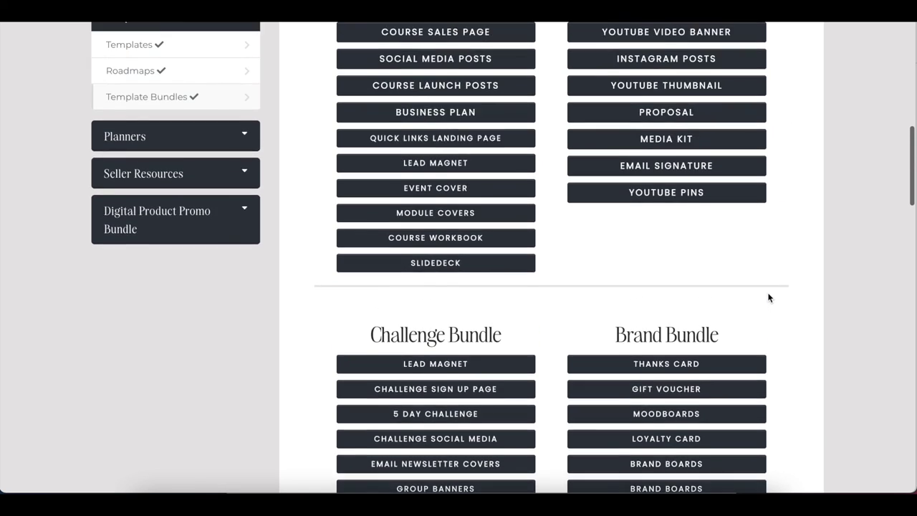
pyautogui.scroll(3, 767, 298)
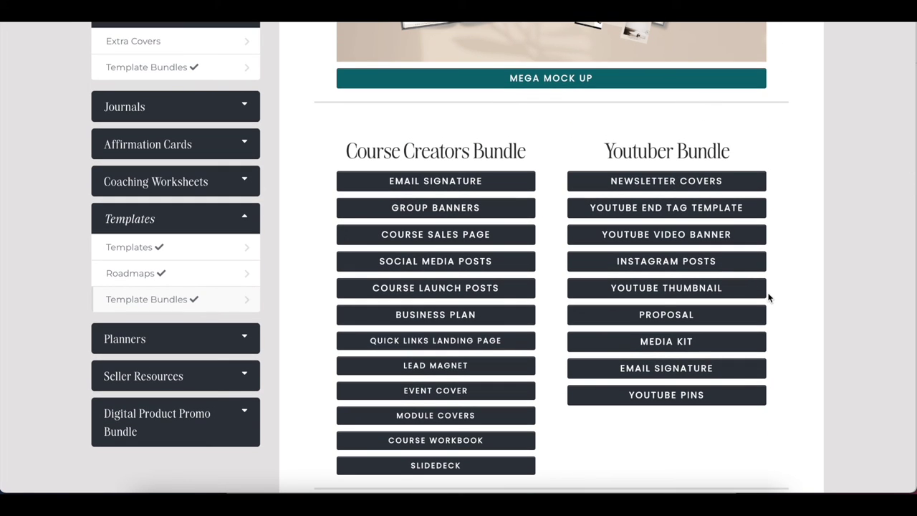